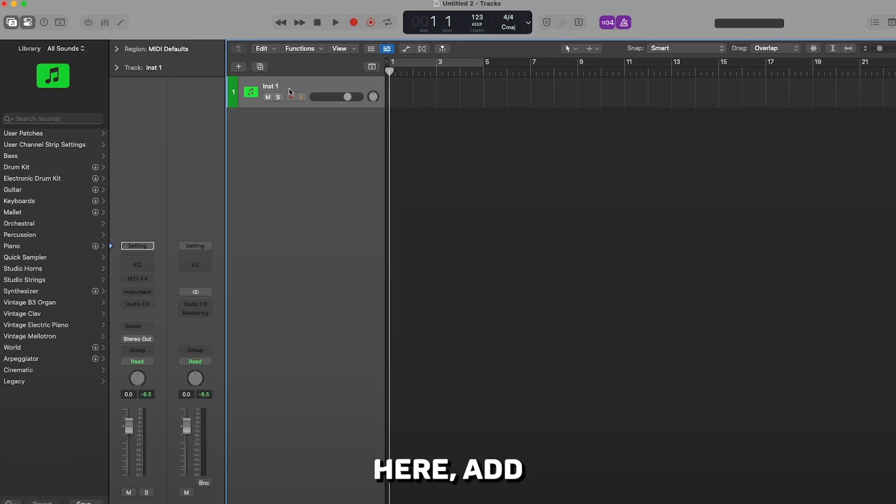
Step: Load the Sampler (Multi-Sample) instrument in stereo on the Inst 1 track
{"action": "left_click", "coordinate": [150, 292]}
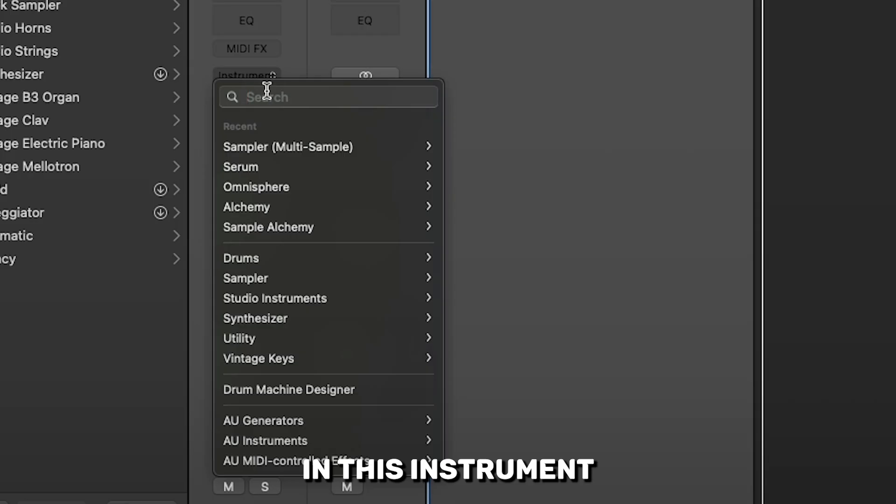
{"action": "mouse_move", "coordinate": [148, 330]}
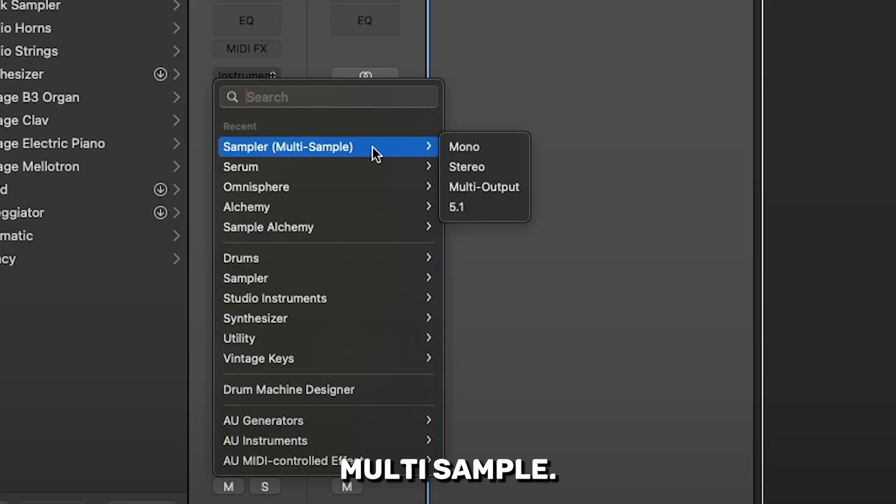
{"action": "left_click", "coordinate": [454, 167]}
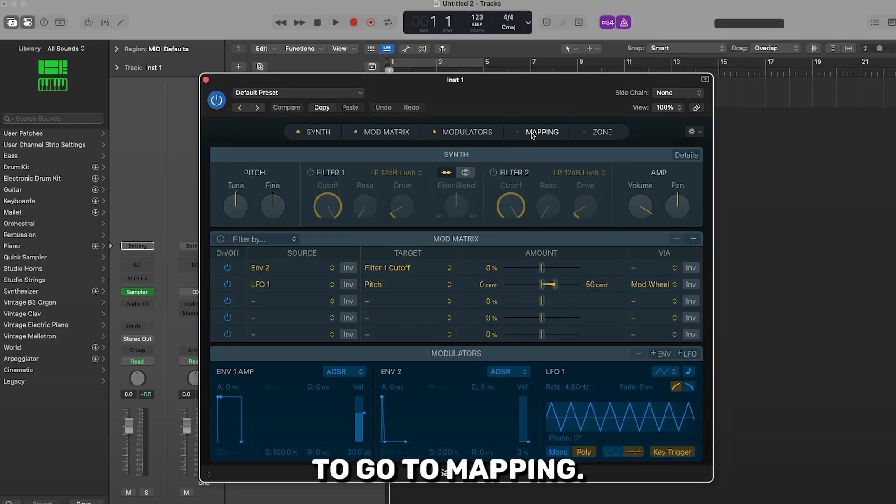
Step: Open the Sampler's Mapping view and add the Fmin soul sample from the file manager as a new group
{"action": "left_click", "coordinate": [532, 132]}
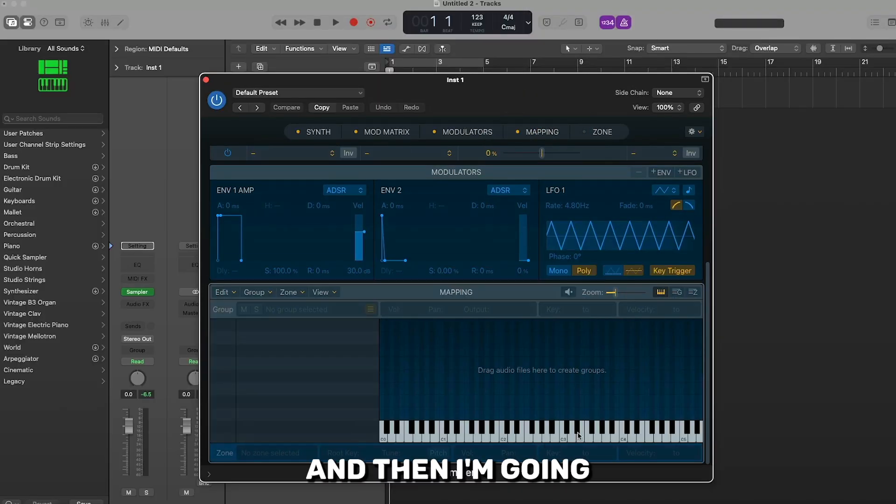
{"action": "key", "text": "super+Tab"}
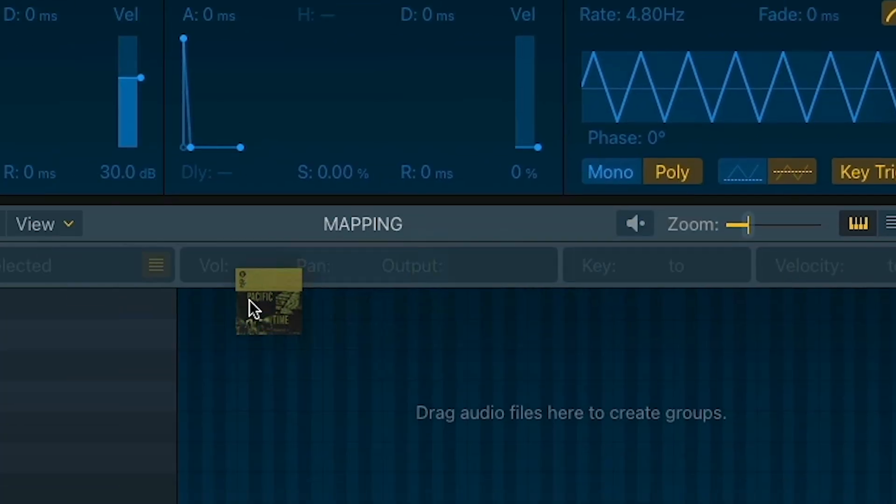
{"action": "left_click_drag", "start_coordinate": [409, 324], "coordinate": [301, 339]}
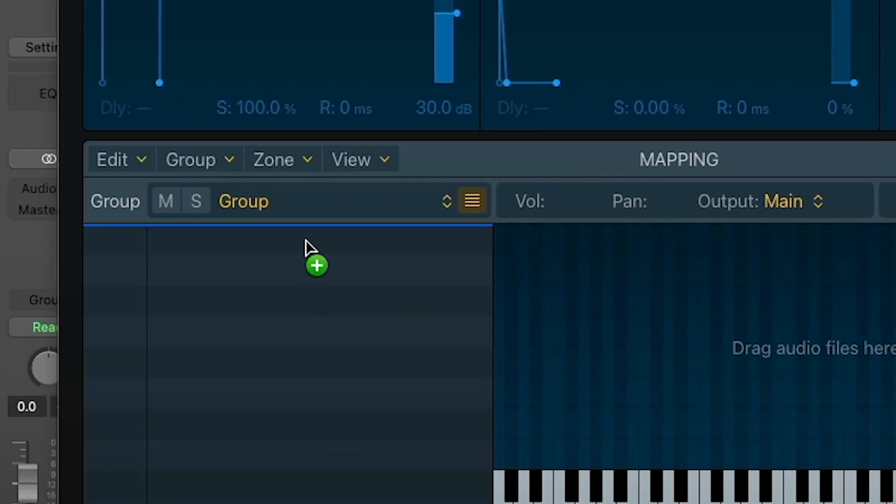
{"action": "left_click_drag", "start_coordinate": [306, 240], "coordinate": [296, 250]}
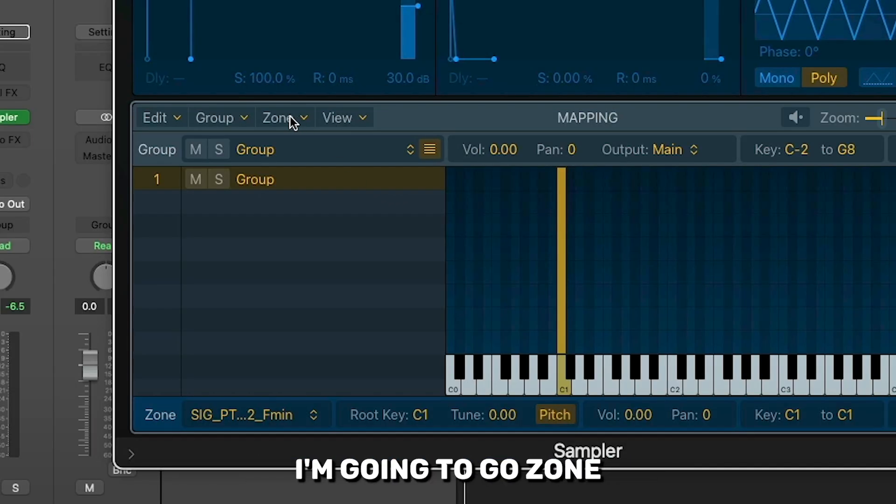
Step: Split the sample's zone into separate zones at its transients
{"action": "left_click", "coordinate": [288, 292]}
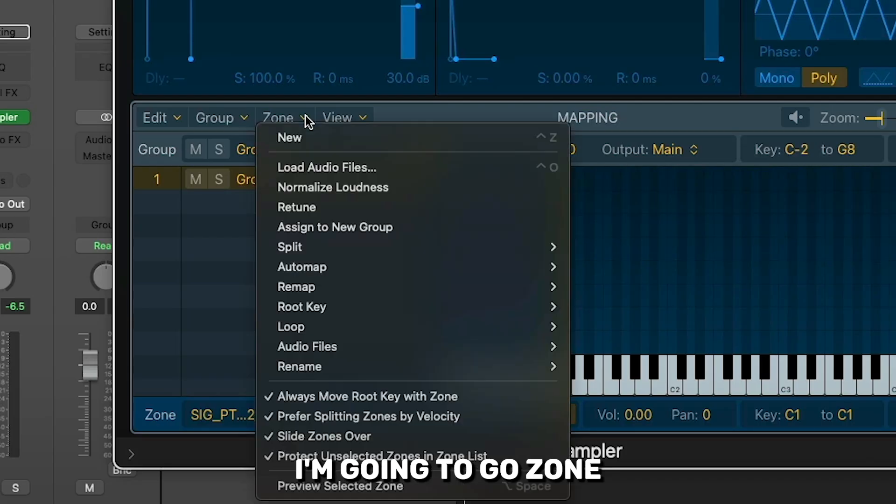
{"action": "mouse_move", "coordinate": [476, 247]}
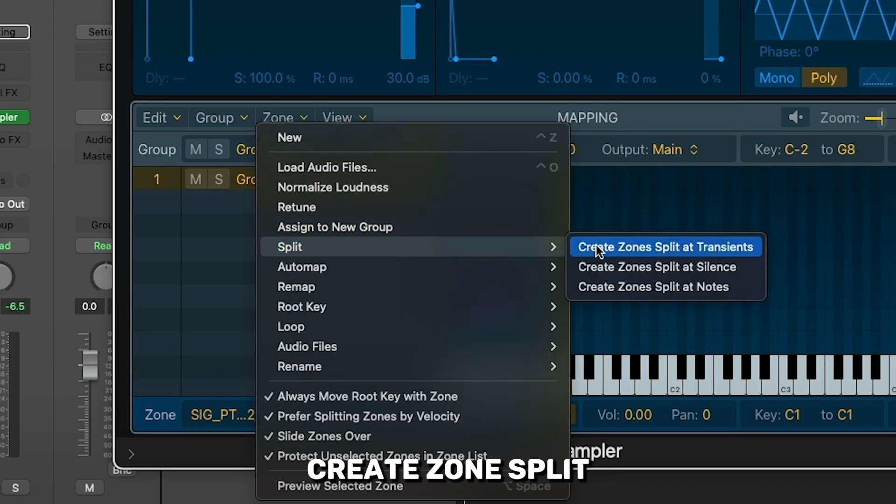
{"action": "left_click", "coordinate": [609, 245]}
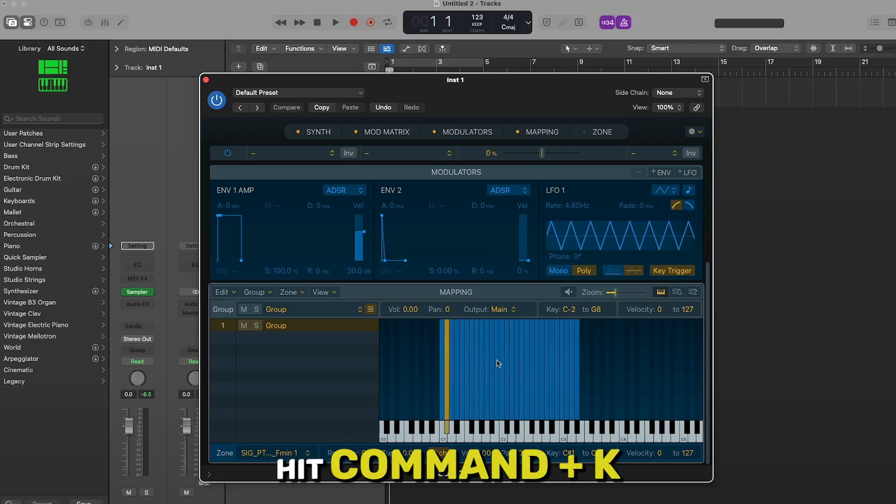
Step: Open Musical Typing and audition the slices mapped from C1 to A1
{"action": "key", "text": "super+k"}
{"action": "key", "text": "a"}
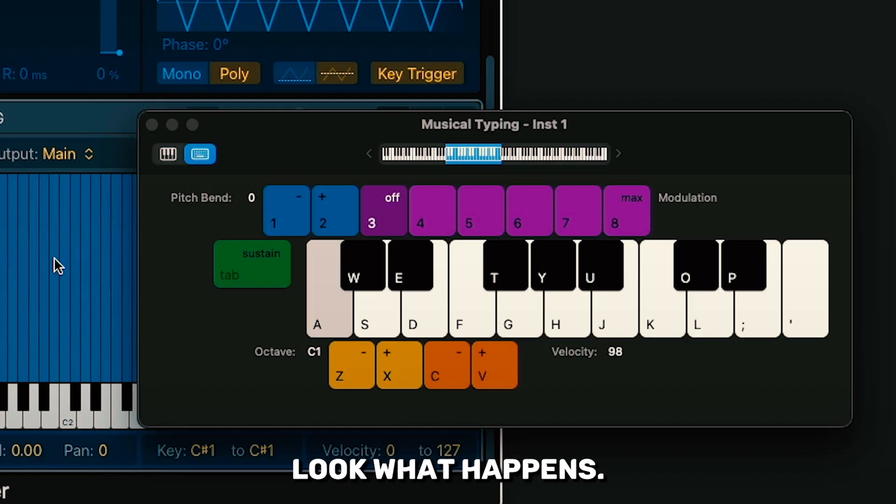
{"action": "key", "text": "s"}
{"action": "key", "text": "d"}
{"action": "key", "text": "f"}
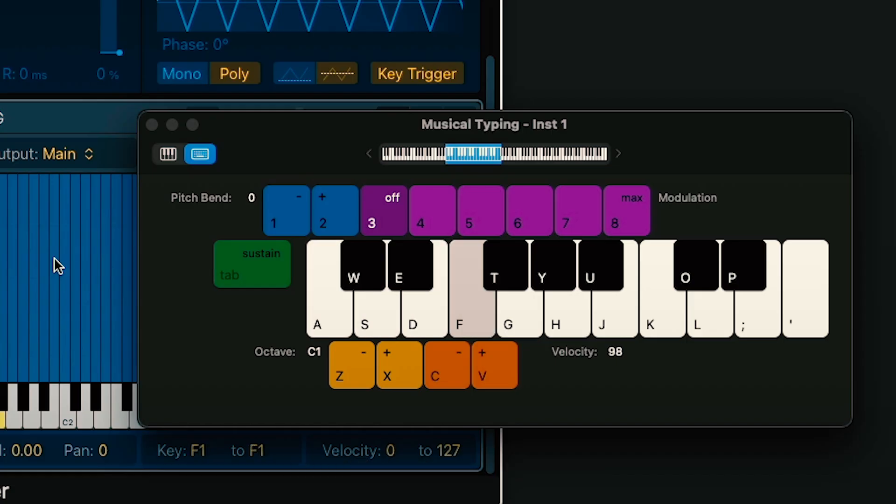
{"action": "key", "text": "g"}
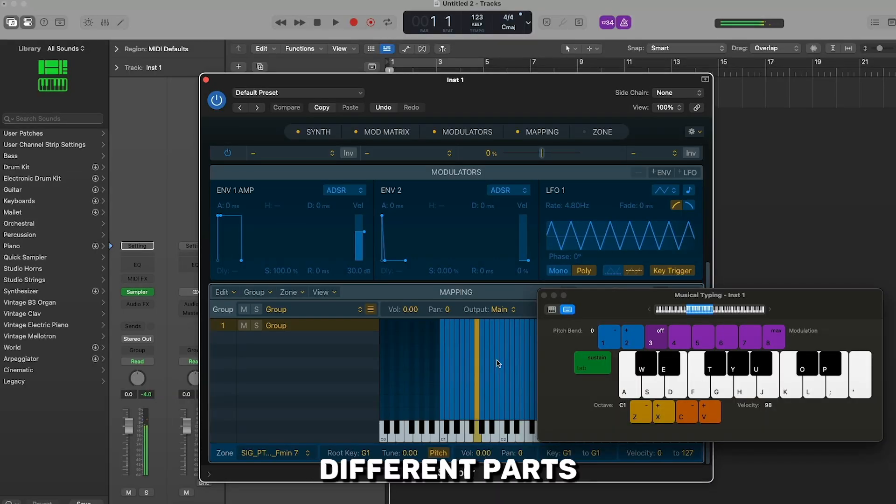
{"action": "key", "text": "h"}
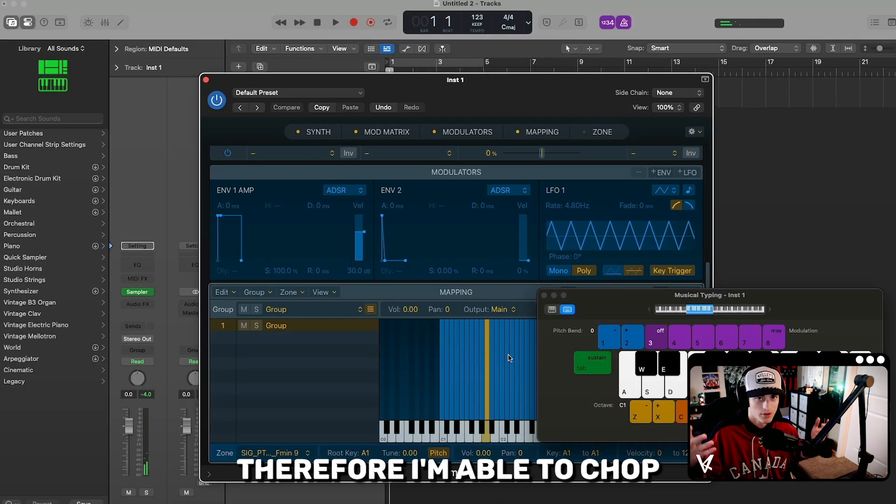
Step: Show the zone waveform and play the D1, E1 and F1 slices to examine which section each covers
{"action": "left_click", "coordinate": [510, 358]}
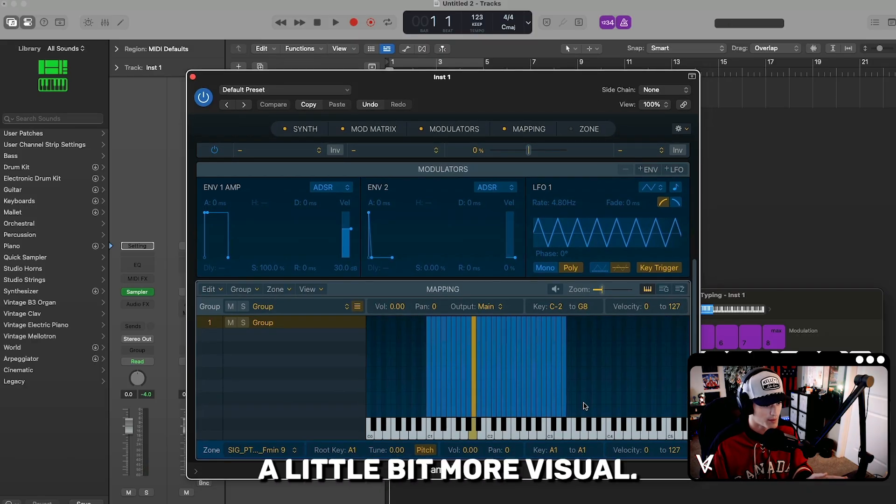
{"action": "left_click", "coordinate": [586, 129]}
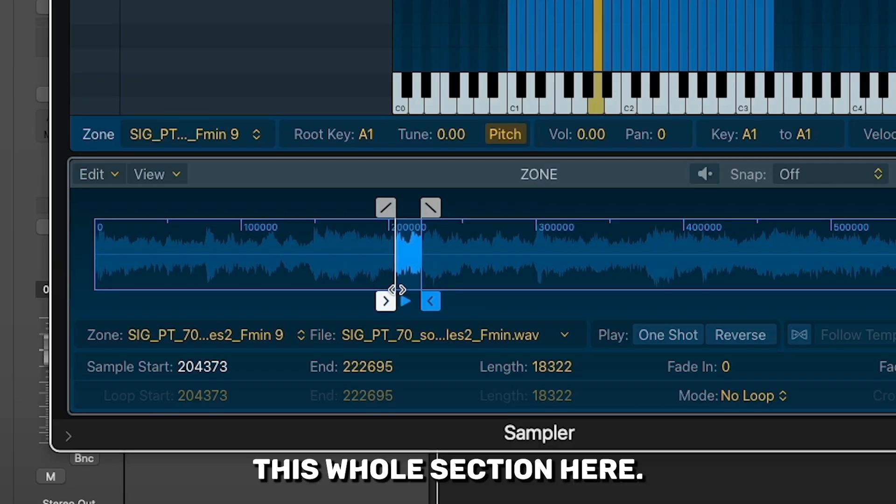
{"action": "key", "text": "super+k"}
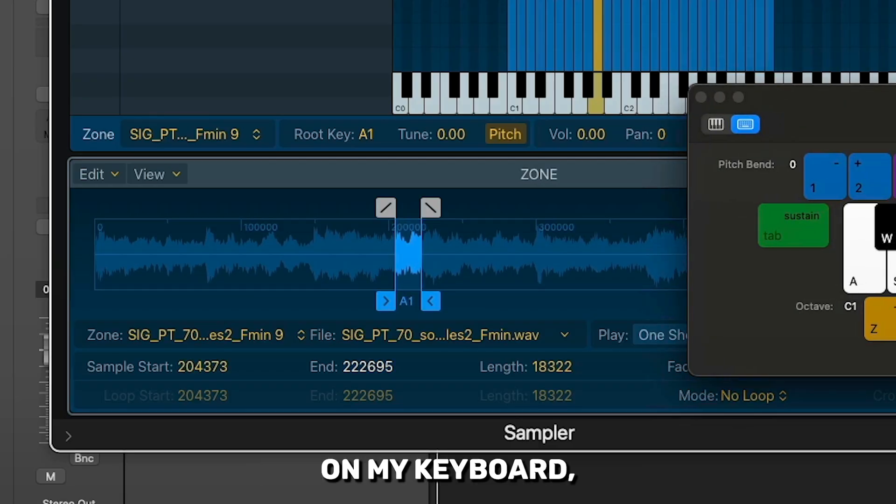
{"action": "key", "text": "s"}
{"action": "key", "text": "d"}
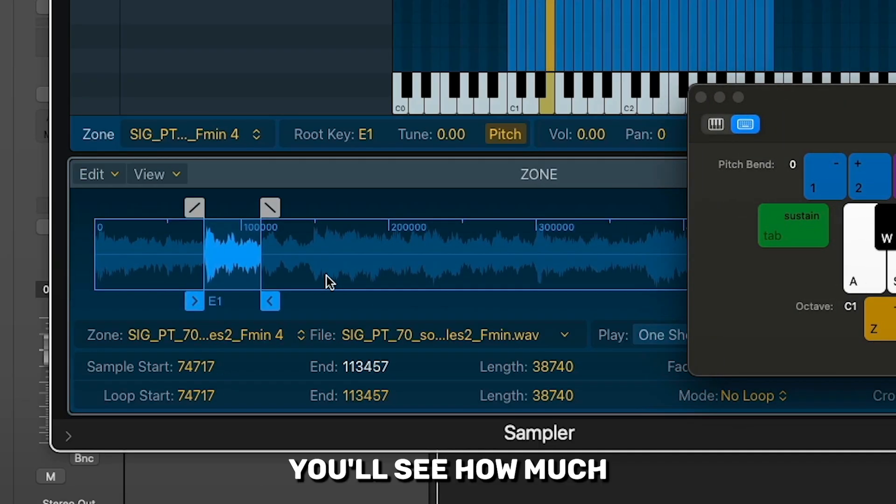
{"action": "key", "text": "f"}
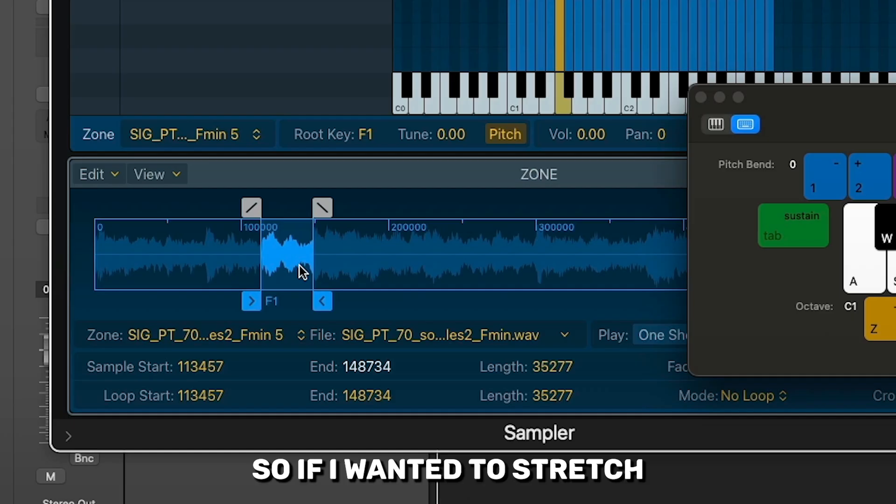
Step: Adjust the F1 slice's end marker, extend the D1 slice to end at sample 73196, and audition the F1 slice
{"action": "mouse_move", "coordinate": [321, 301]}
{"action": "left_mouse_down"}
{"action": "mouse_move", "coordinate": [333, 300]}
{"action": "mouse_move", "coordinate": [297, 301]}
{"action": "mouse_move", "coordinate": [317, 301]}
{"action": "left_mouse_up"}
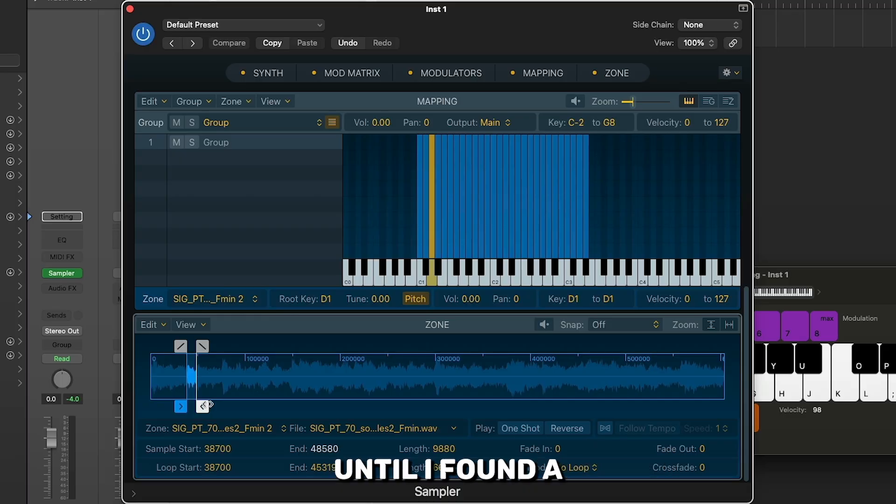
{"action": "left_click_drag", "start_coordinate": [209, 405], "coordinate": [230, 404]}
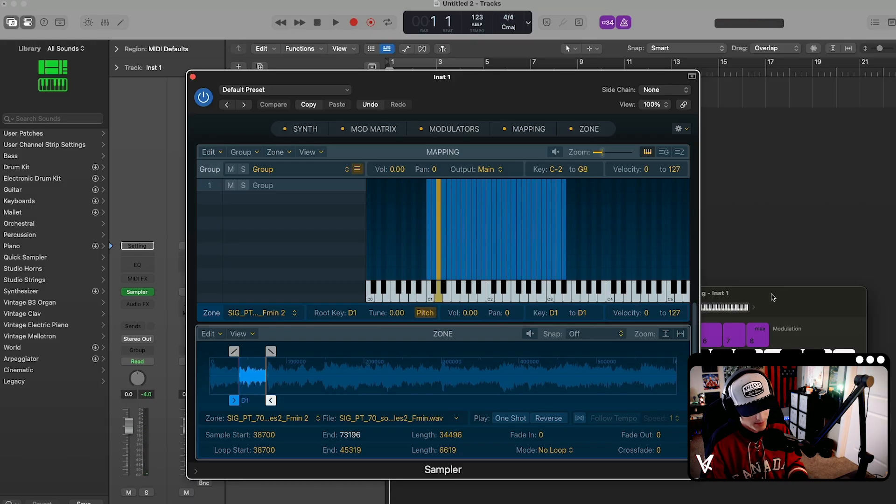
{"action": "key", "text": "f"}
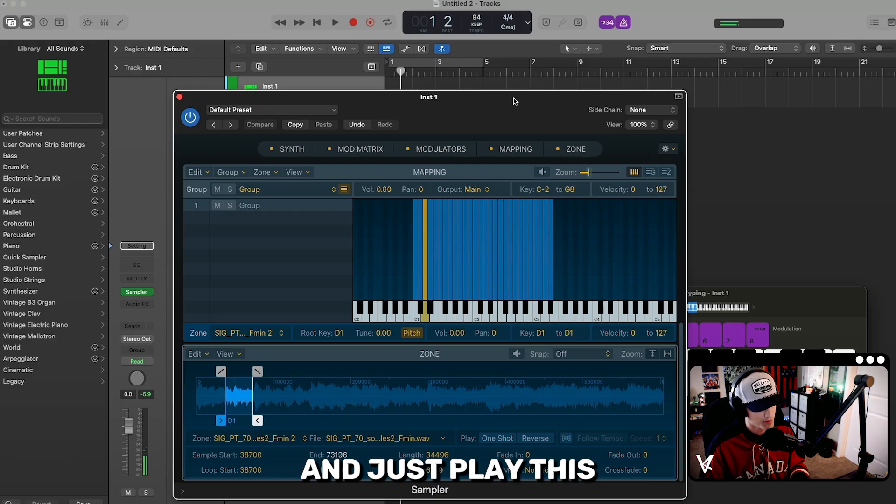
Step: Play in a MIDI pattern on the Inst 1 track that repeats the D1 slice and ends on the F1 slice
{"action": "key", "text": "s"}
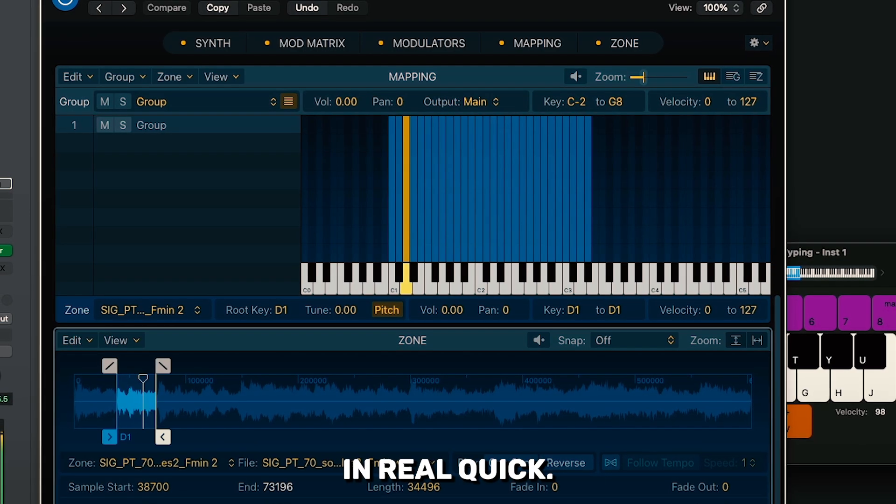
{"action": "key", "text": "s"}
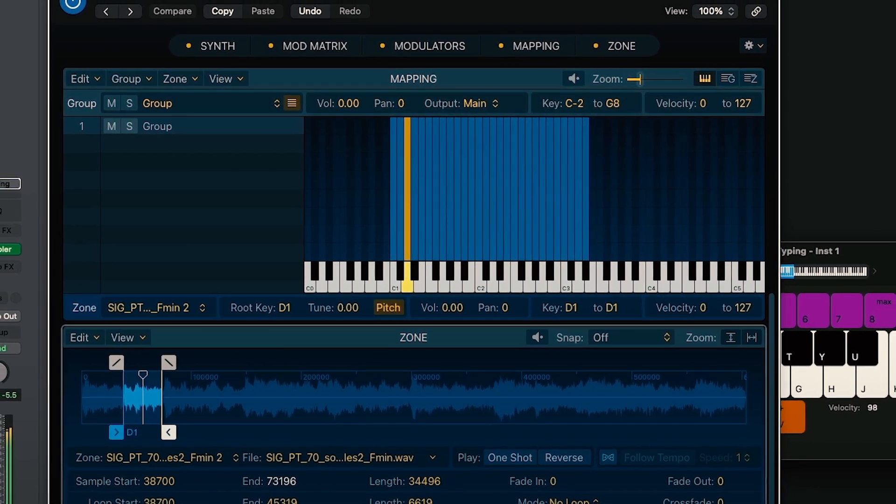
{"action": "key", "text": "s"}
{"action": "key", "text": "s"}
{"action": "key", "text": "f"}
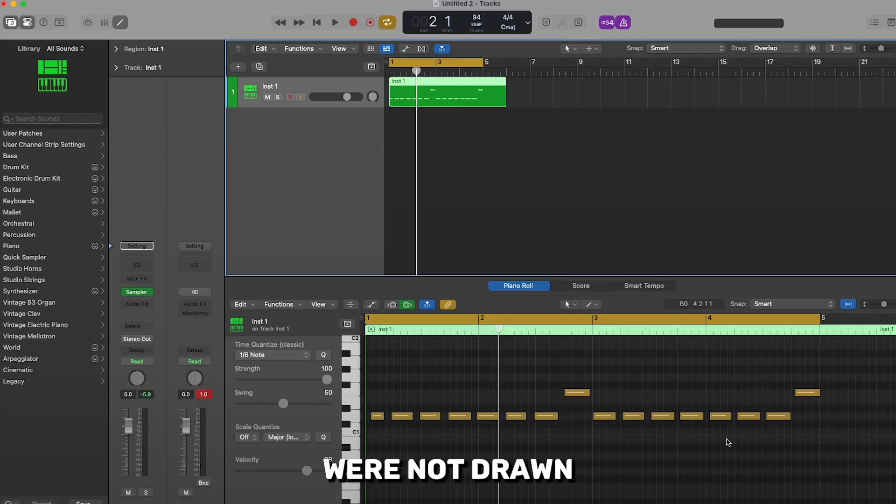
Step: Quantize all recorded notes to 1/8 Note and move the remaining early D1 note to the start of bar 1
{"action": "left_click", "coordinate": [355, 418]}
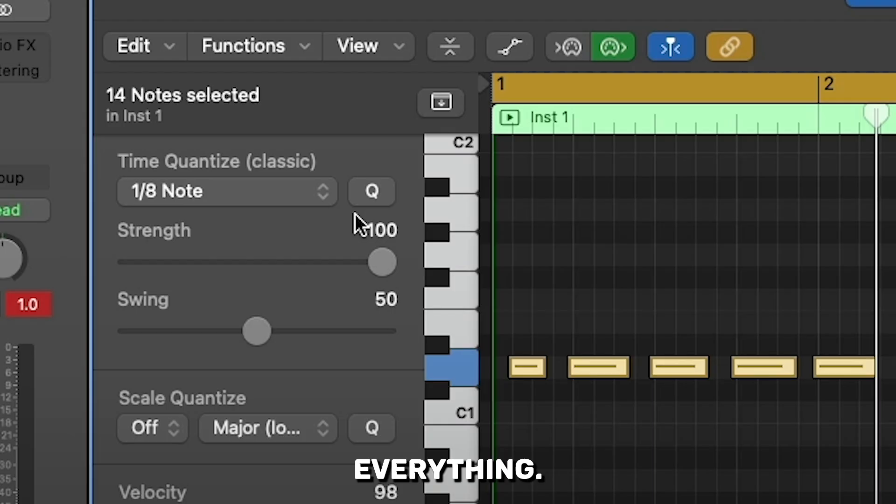
{"action": "left_click", "coordinate": [323, 355]}
{"action": "left_click_drag", "start_coordinate": [400, 417], "coordinate": [373, 418]}
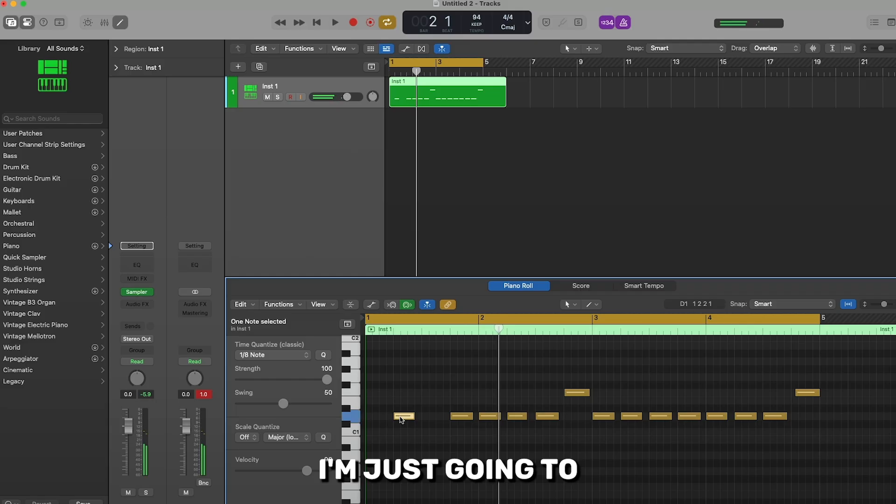
Step: Delete the other D1 notes in the first two bars and repeat the first note at even spacing in their place
{"action": "left_click_drag", "start_coordinate": [446, 430], "coordinate": [552, 412]}
{"action": "key", "text": "Delete"}
{"action": "key", "text": "super+r"}
{"action": "key", "text": "super+r"}
{"action": "left_click_drag", "start_coordinate": [407, 428], "coordinate": [433, 415]}
{"action": "key", "text": "super+z"}
{"action": "left_click_drag", "start_coordinate": [472, 436], "coordinate": [399, 414]}
Step: Copy the eight-note pattern from the first two bars to bar 3 and play it back
{"action": "left_click_drag", "start_coordinate": [342, 346], "coordinate": [516, 356]}
{"action": "left_click_drag", "start_coordinate": [302, 348], "coordinate": [717, 348]}
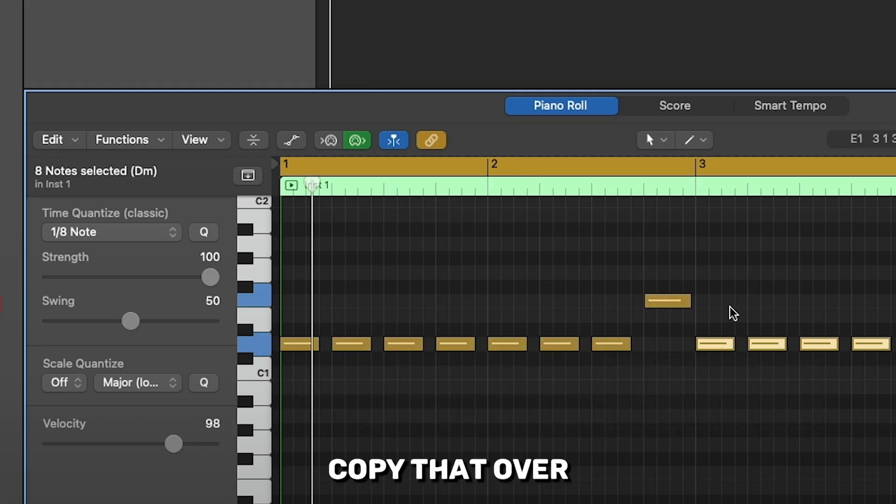
{"action": "left_click", "coordinate": [749, 299]}
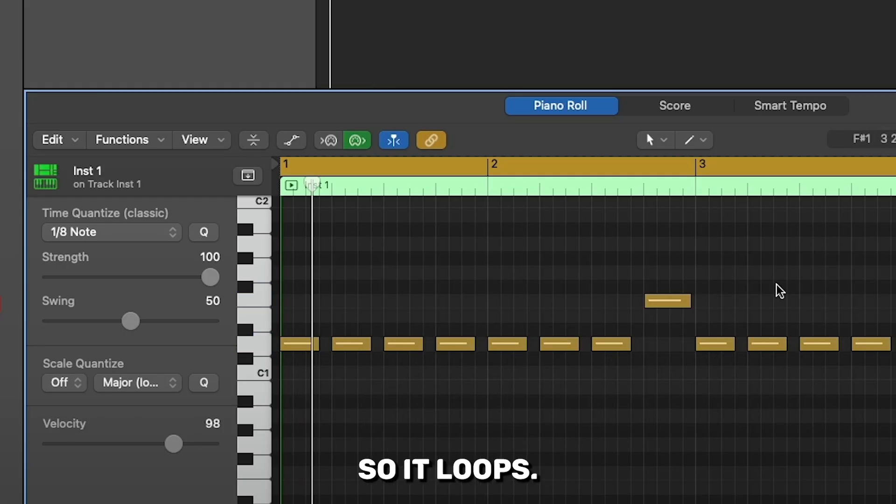
{"action": "key", "text": "space"}
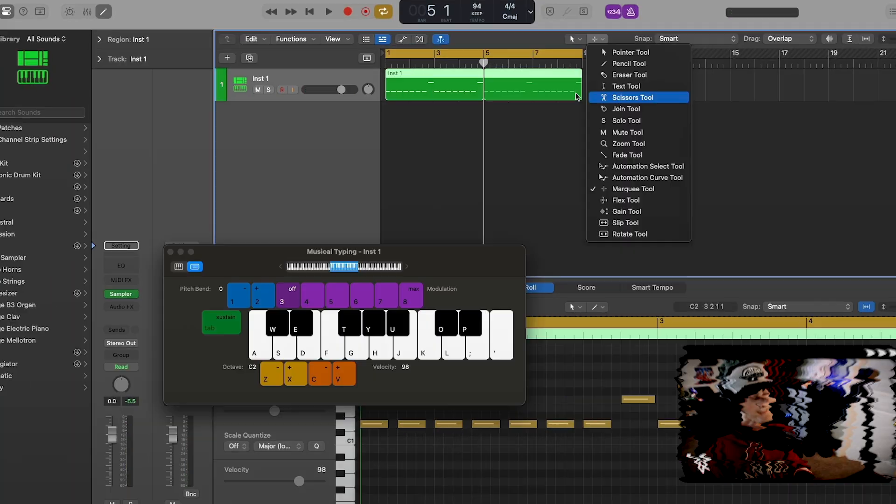
Step: Split the Inst 1 region at bar 5 with the Scissors tool and select the second part
{"action": "left_click", "coordinate": [632, 101]}
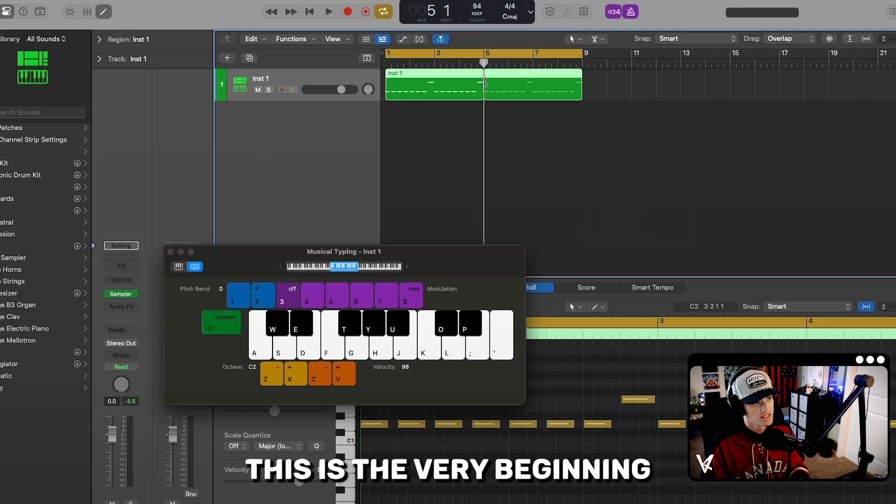
{"action": "left_click", "coordinate": [485, 94]}
{"action": "left_click", "coordinate": [496, 97]}
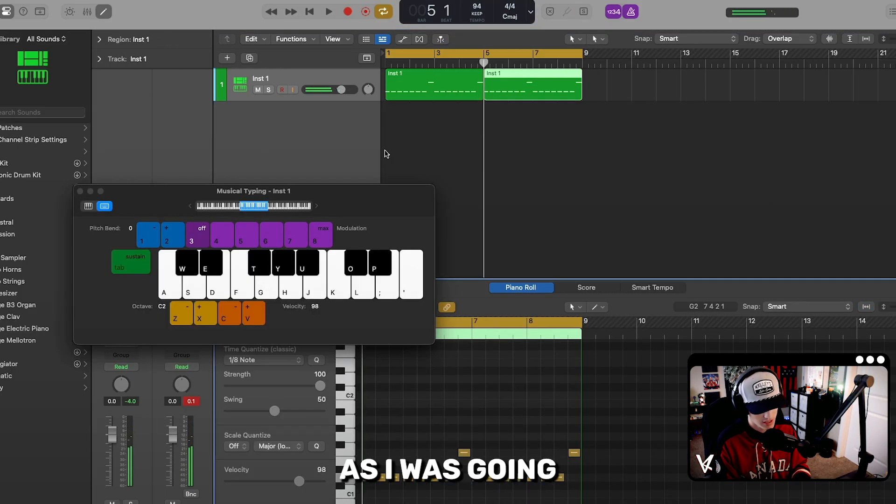
Step: Audition the slices from C2 to G2 with Musical Typing
{"action": "key", "text": "a"}
{"action": "key", "text": "s"}
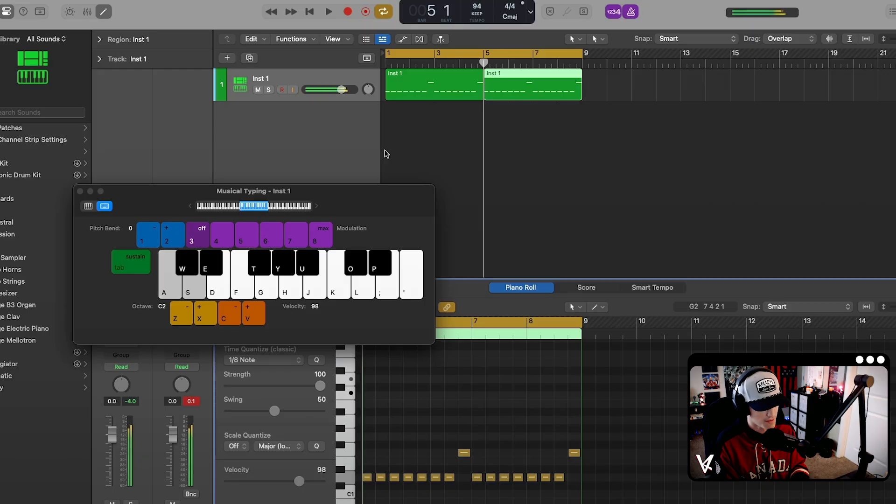
{"action": "key", "text": "d"}
{"action": "key", "text": "f"}
{"action": "key", "text": "g"}
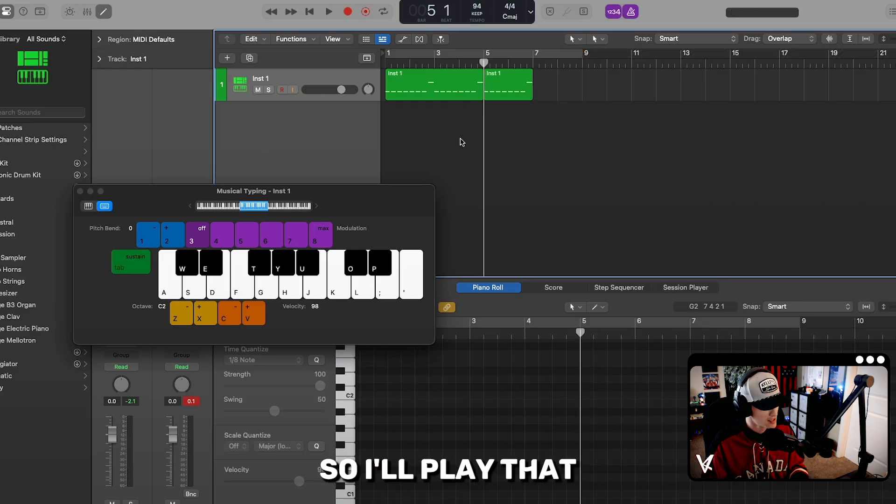
Step: Record a two-bar slice pattern from bar 7 to bar 9 on the Inst 1 track with Musical Typing
{"action": "key", "text": "r"}
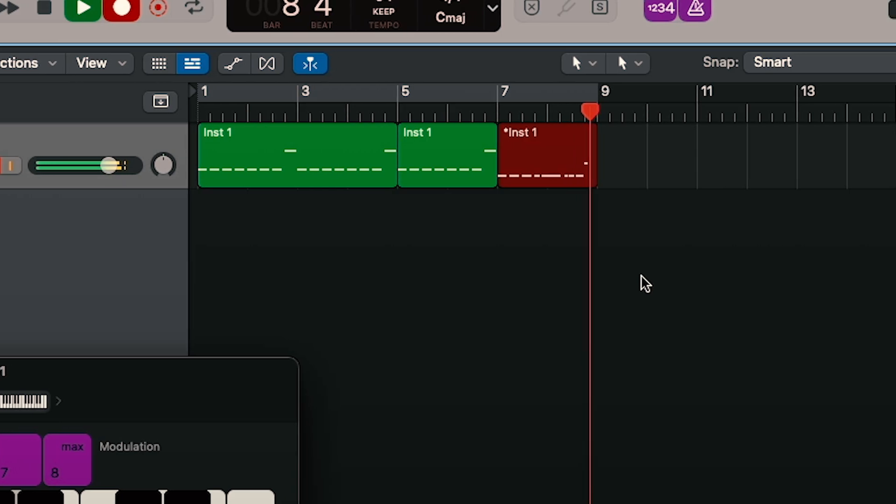
{"action": "key", "text": "space"}
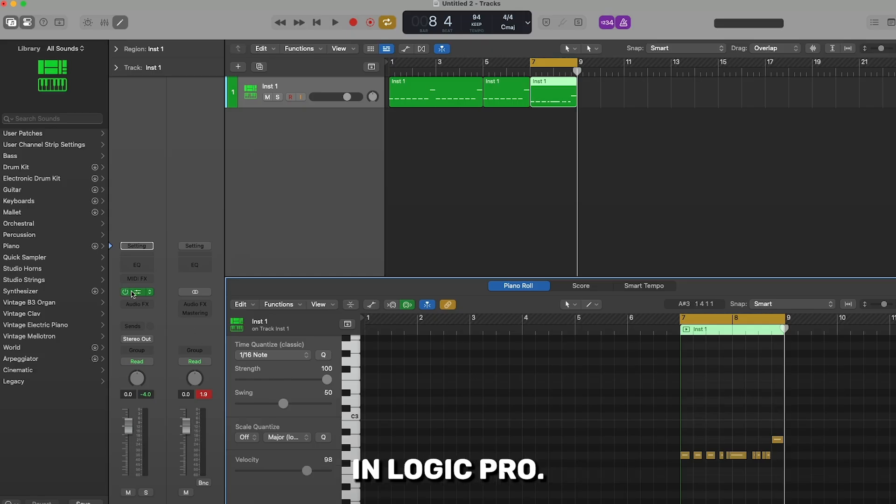
{"action": "left_click", "coordinate": [133, 294]}
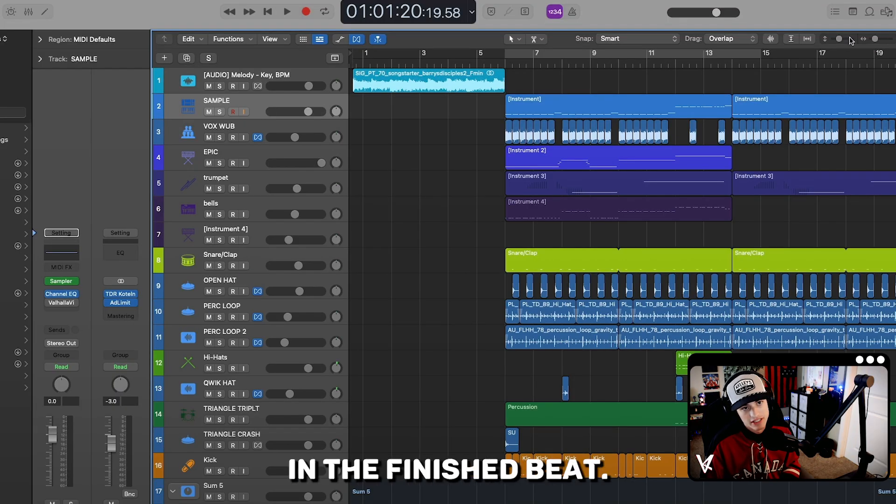
Step: Look over the tracks and full arrangement of the finished STAND UP project and play it back
{"action": "scroll", "coordinate": [588, 100], "scroll_direction": "down", "scroll_amount": 8}
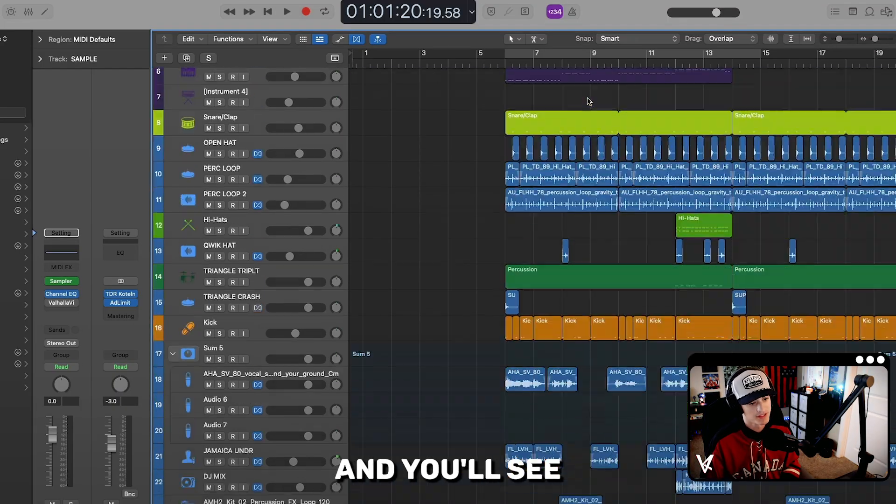
{"action": "scroll", "coordinate": [578, 97], "scroll_direction": "right", "scroll_amount": 12}
{"action": "scroll", "coordinate": [572, 101], "scroll_direction": "up", "scroll_amount": 8}
{"action": "scroll", "coordinate": [569, 103], "scroll_direction": "left", "scroll_amount": 12}
{"action": "left_click", "coordinate": [352, 62]}
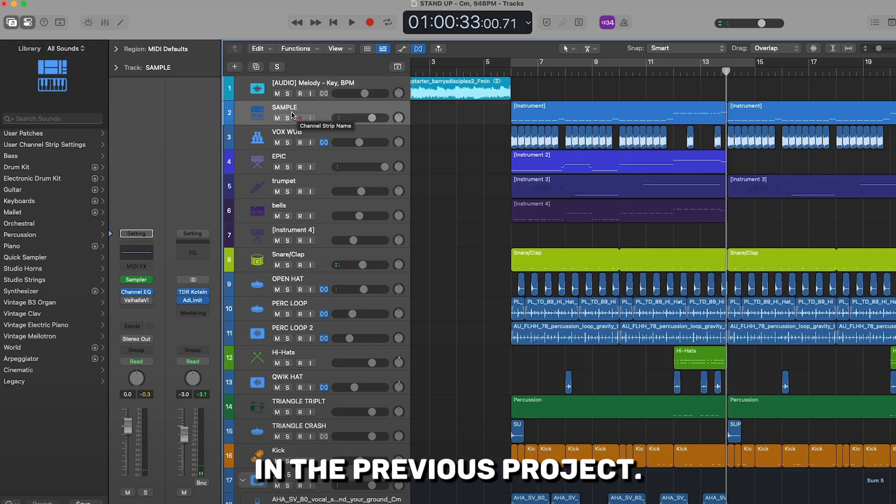
Step: Solo the SAMPLE track and examine its chopped-note pattern in the Piano Roll
{"action": "left_click", "coordinate": [288, 117]}
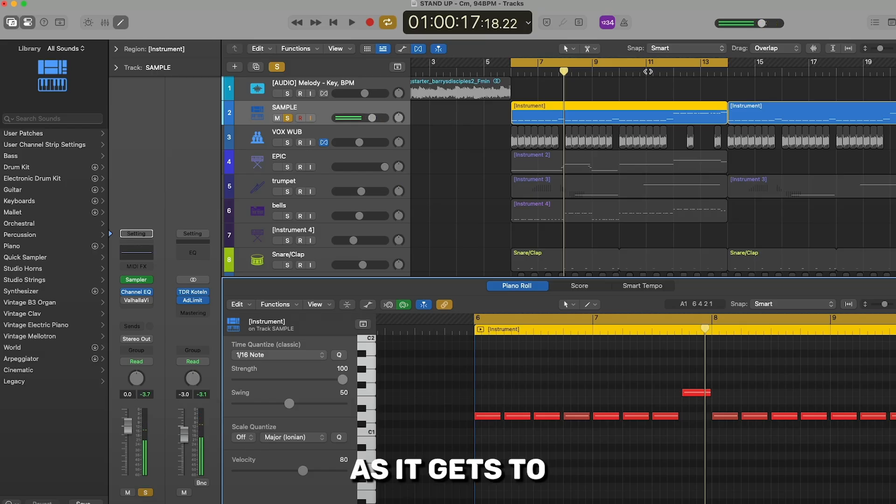
{"action": "scroll", "coordinate": [746, 396], "scroll_direction": "up", "scroll_amount": 4}
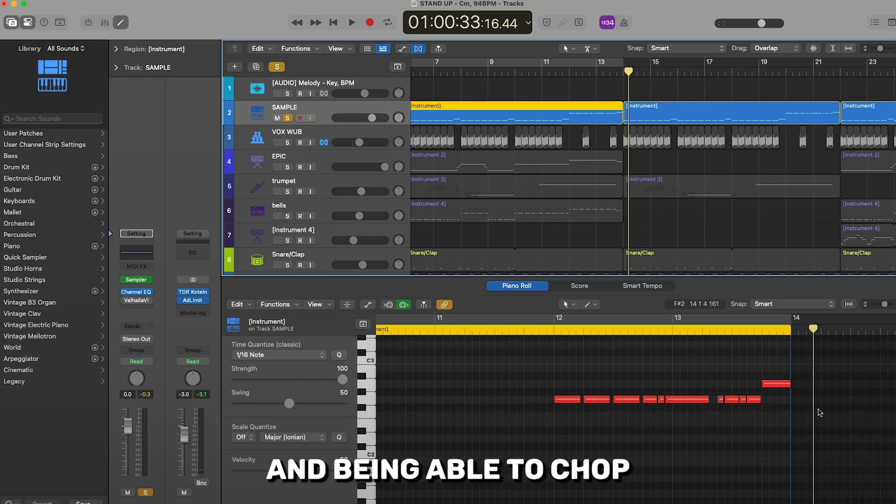
{"action": "scroll", "coordinate": [561, 383], "scroll_direction": "left", "scroll_amount": 10}
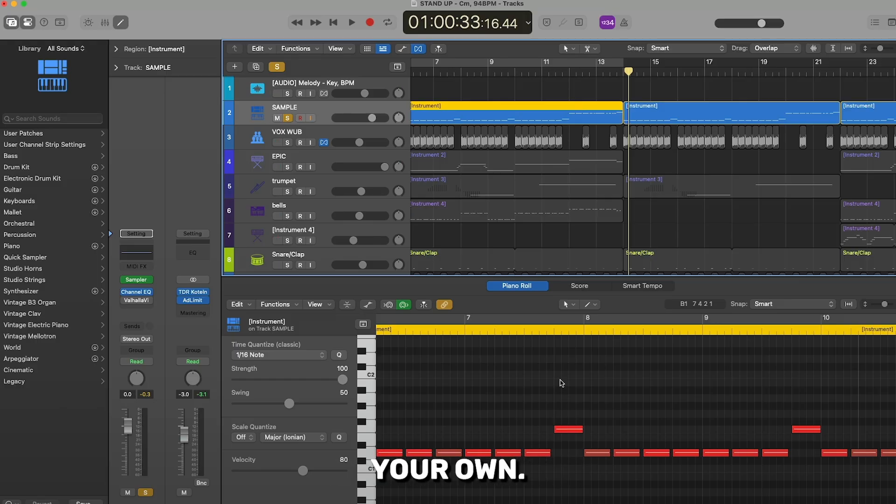
{"action": "key", "text": "z"}
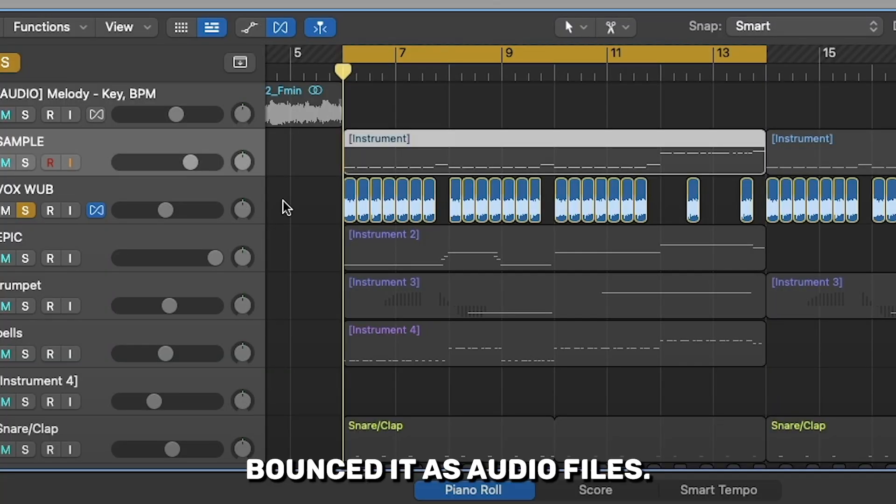
Step: Select the VOX WUB slices between bars 6 and 14, solo SAMPLE alongside them and play both tracks together
{"action": "left_click_drag", "start_coordinate": [283, 201], "coordinate": [584, 201]}
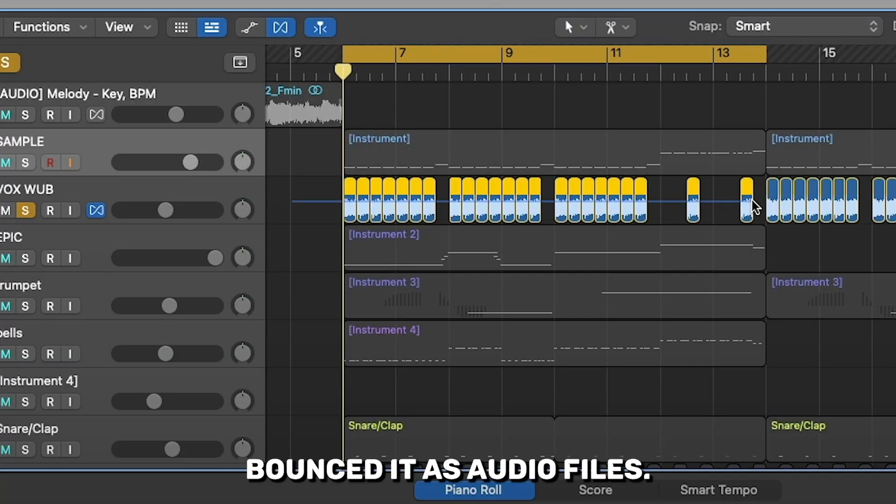
{"action": "left_click_drag", "start_coordinate": [751, 205], "coordinate": [753, 205]}
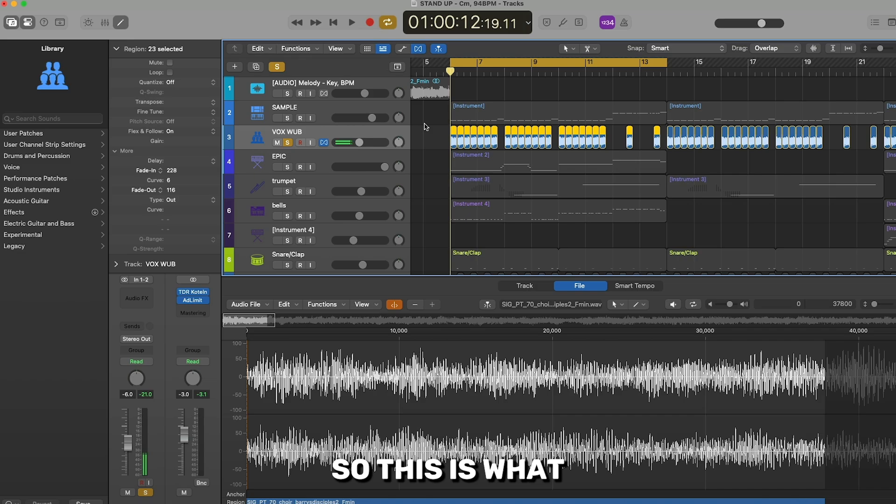
{"action": "left_click", "coordinate": [287, 118]}
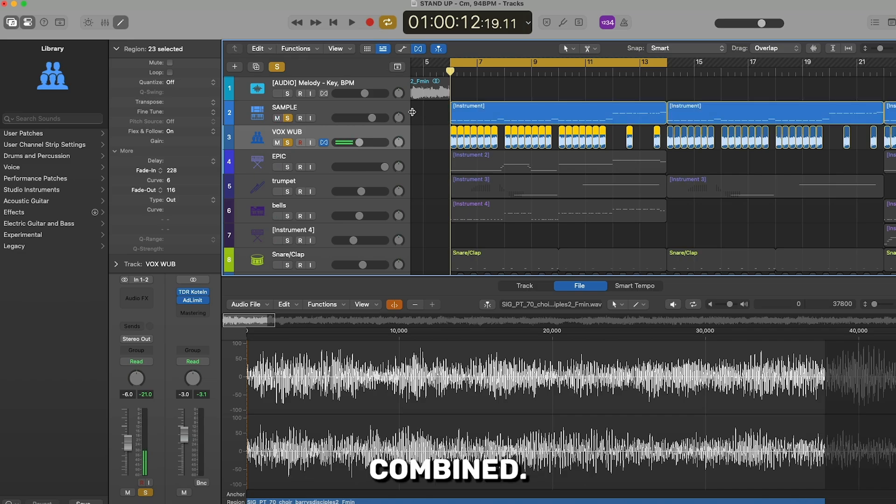
{"action": "key", "text": "space"}
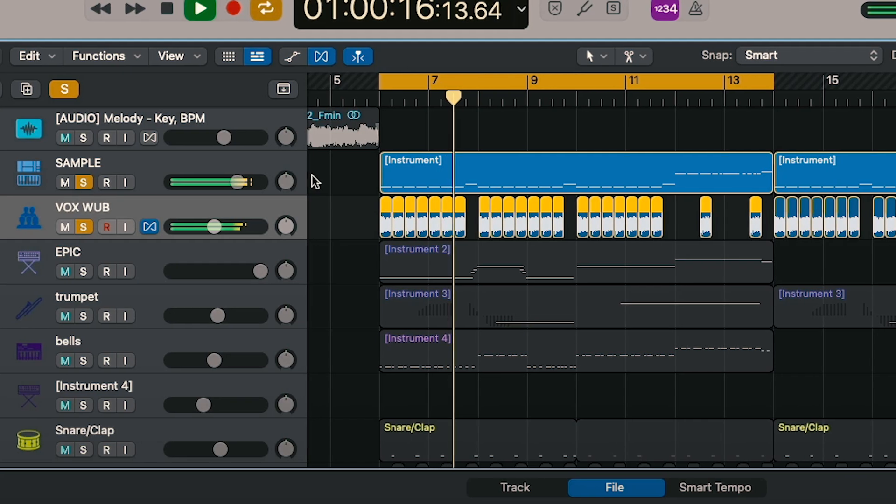
{"action": "key", "text": "space"}
{"action": "left_click", "coordinate": [219, 162]}
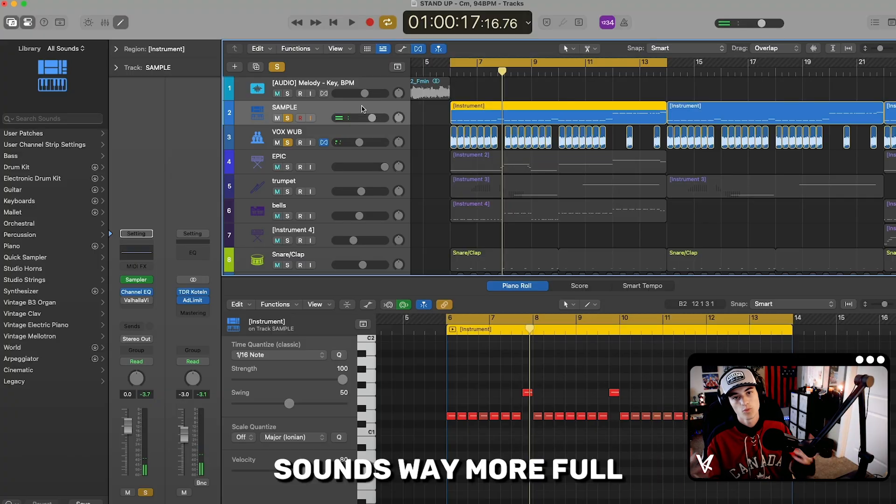
Step: Compare SAMPLE alone with SAMPLE plus VOX WUB by switching VOX WUB's solo off and on around playback
{"action": "left_click", "coordinate": [287, 143]}
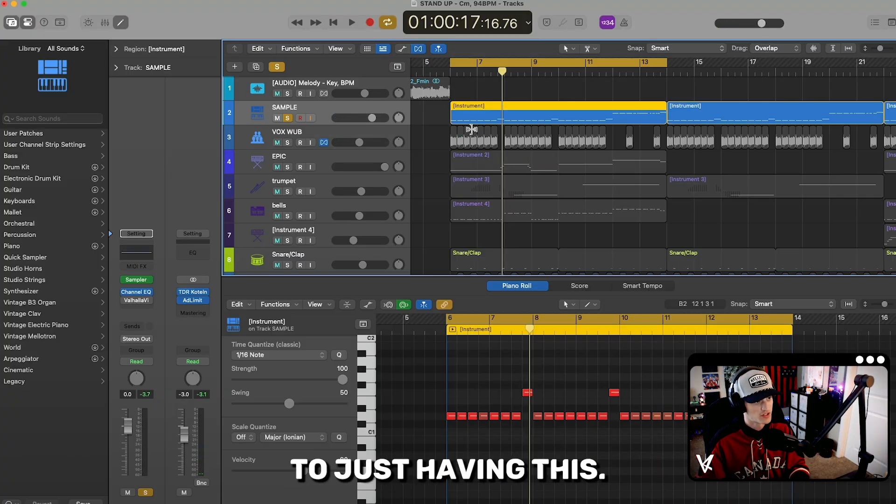
{"action": "key", "text": "space"}
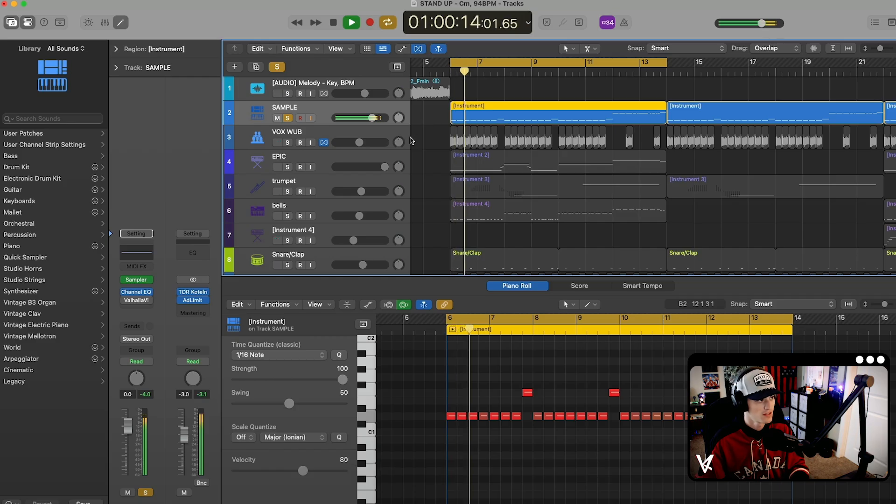
{"action": "left_click", "coordinate": [286, 142]}
{"action": "left_click", "coordinate": [366, 157]}
{"action": "key", "text": "space"}
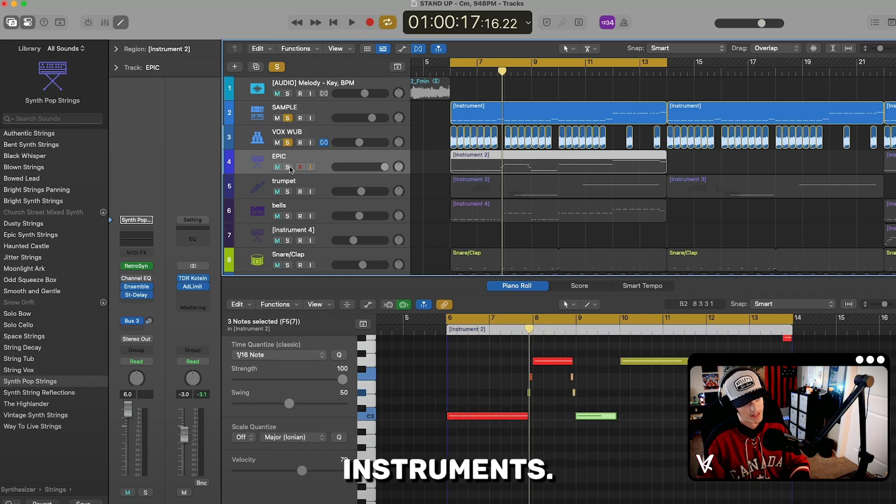
Step: Solo the EPIC pad track as well, play it with the sample layers and inspect its notes in the Piano Roll
{"action": "left_click", "coordinate": [288, 167]}
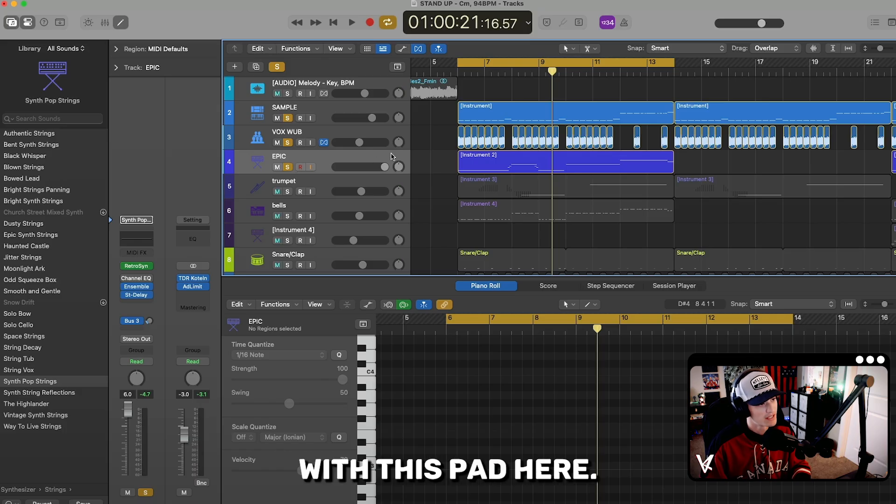
{"action": "key", "text": "space"}
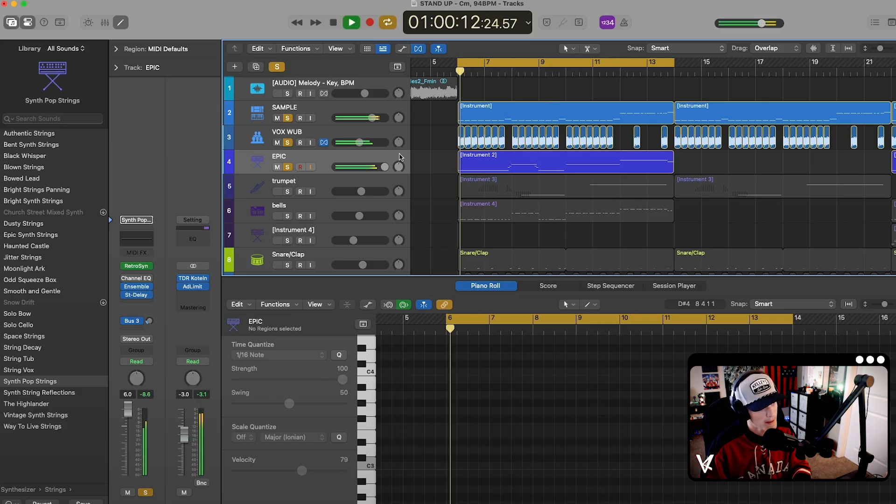
{"action": "left_click", "coordinate": [346, 160]}
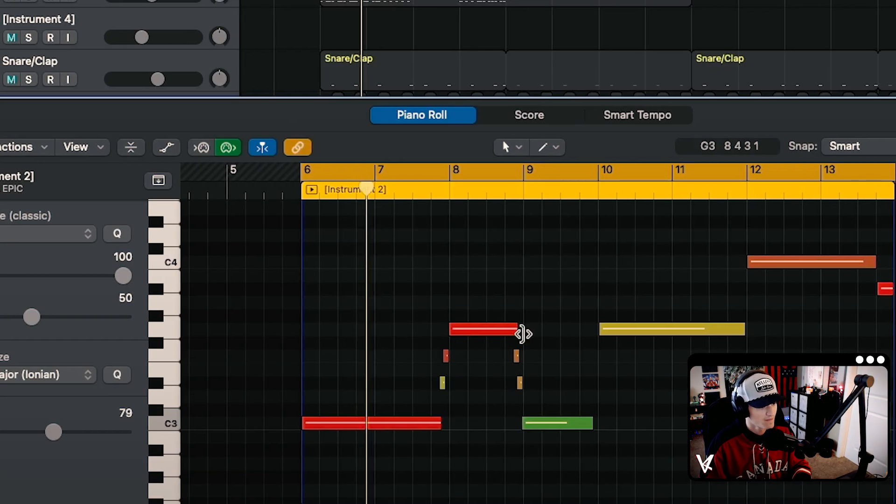
{"action": "scroll", "coordinate": [633, 475], "scroll_direction": "down", "scroll_amount": 1}
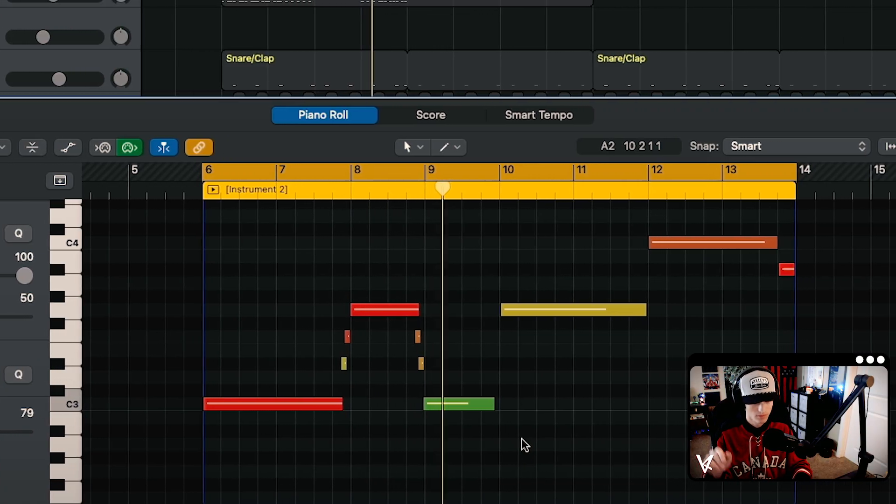
{"action": "left_click", "coordinate": [516, 64]}
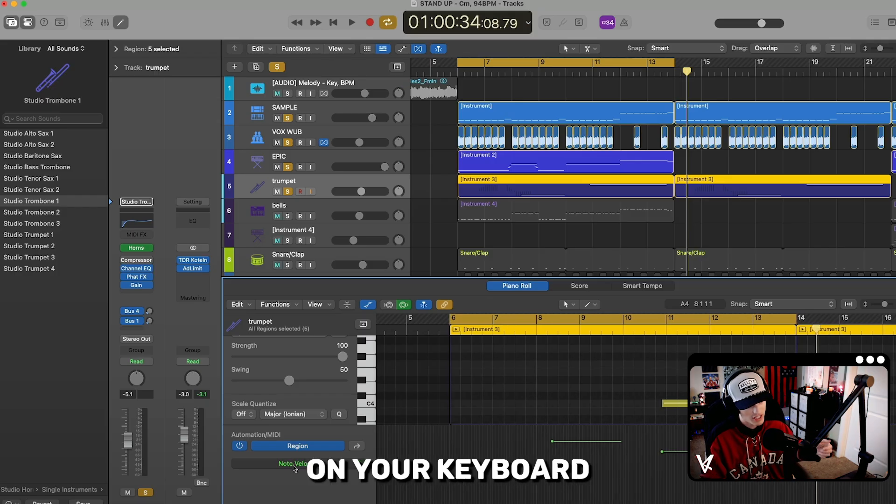
Step: Display the Ch. 1: Pitch Bend automation of the trumpet regions in the Piano Roll
{"action": "left_click", "coordinate": [301, 463]}
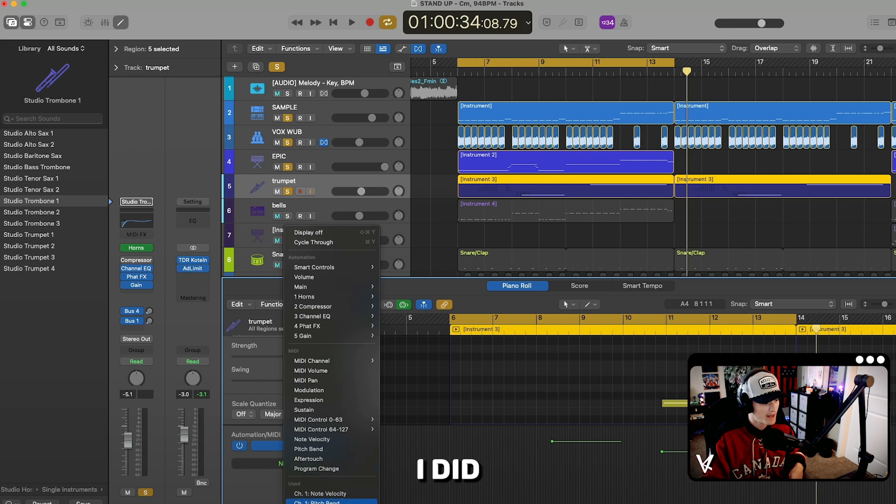
{"action": "left_click", "coordinate": [320, 500]}
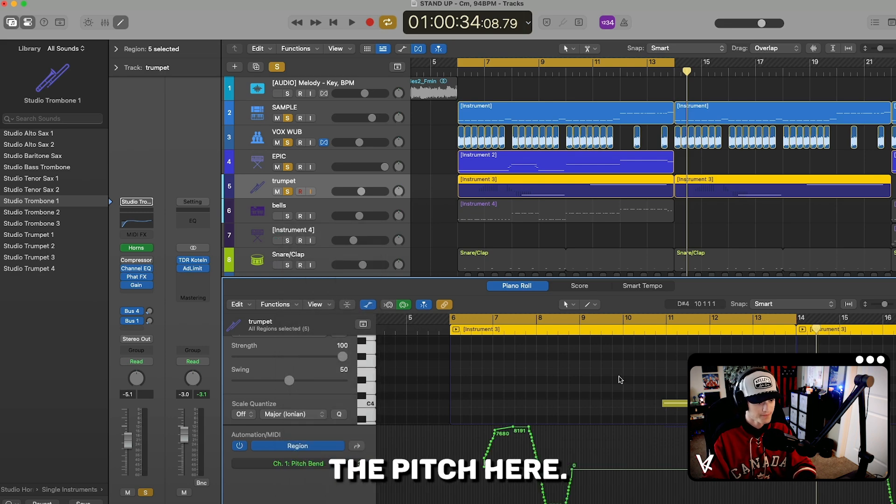
{"action": "scroll", "coordinate": [597, 369], "scroll_direction": "down", "scroll_amount": 2}
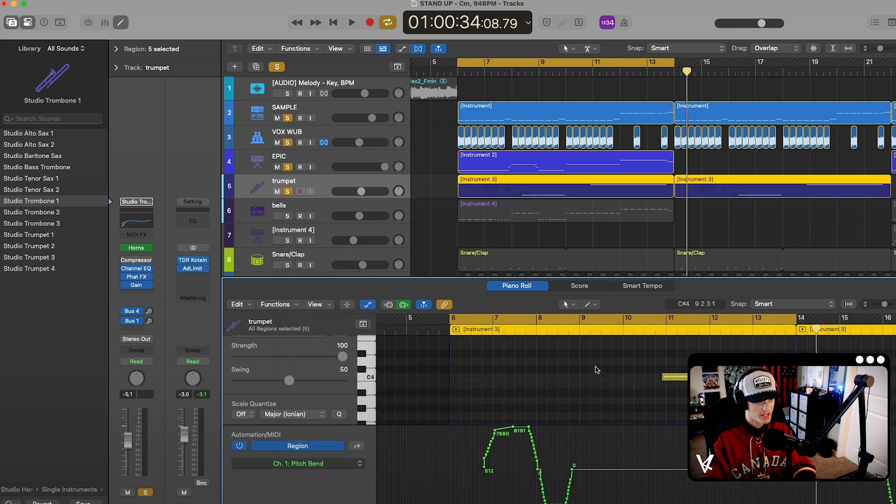
{"action": "left_click", "coordinate": [544, 314]}
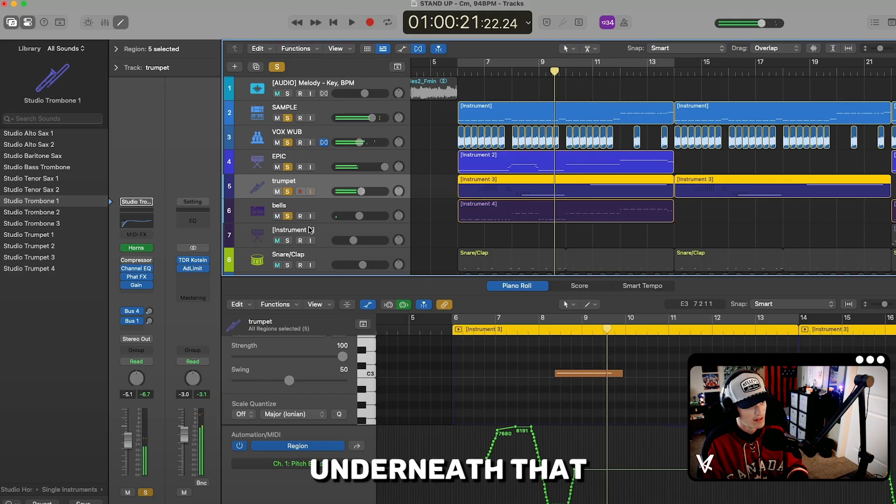
Step: Select the bells track, hide the automation lane and examine its notes in the Piano Roll
{"action": "left_click", "coordinate": [303, 210]}
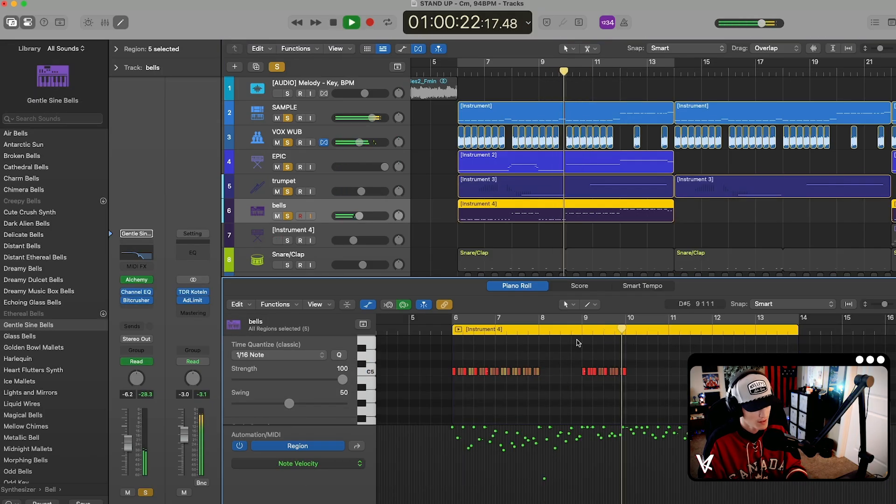
{"action": "left_click", "coordinate": [368, 304]}
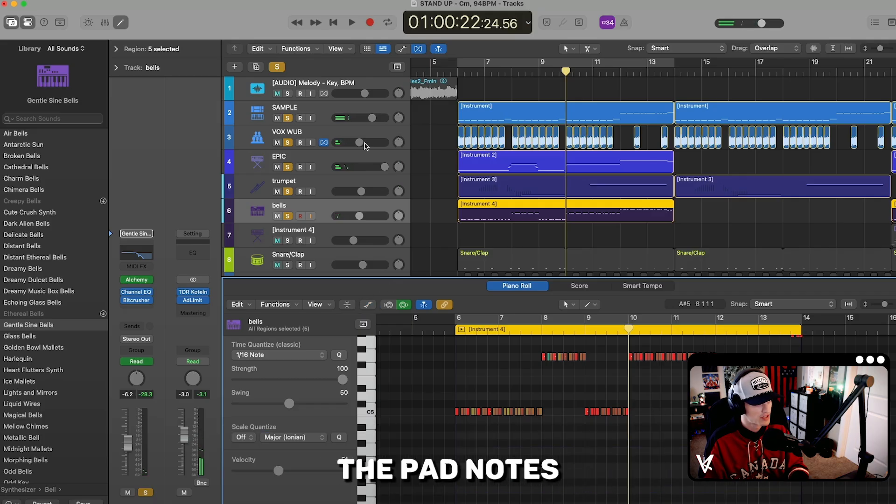
{"action": "scroll", "coordinate": [552, 403], "scroll_direction": "up", "scroll_amount": 3}
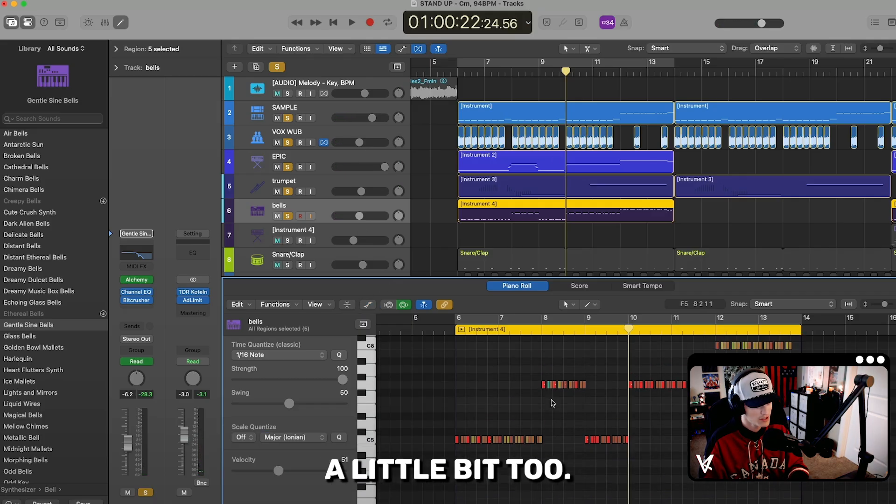
{"action": "scroll", "coordinate": [552, 403], "scroll_direction": "left", "scroll_amount": 2}
{"action": "scroll", "coordinate": [552, 403], "scroll_direction": "down", "scroll_amount": 3}
Step: Turn on cycling from bar 6 to bar 14 and play the bells together with the other soloed layers
{"action": "left_click", "coordinate": [610, 320]}
{"action": "key", "text": "space"}
{"action": "scroll", "coordinate": [713, 411], "scroll_direction": "up", "scroll_amount": 3}
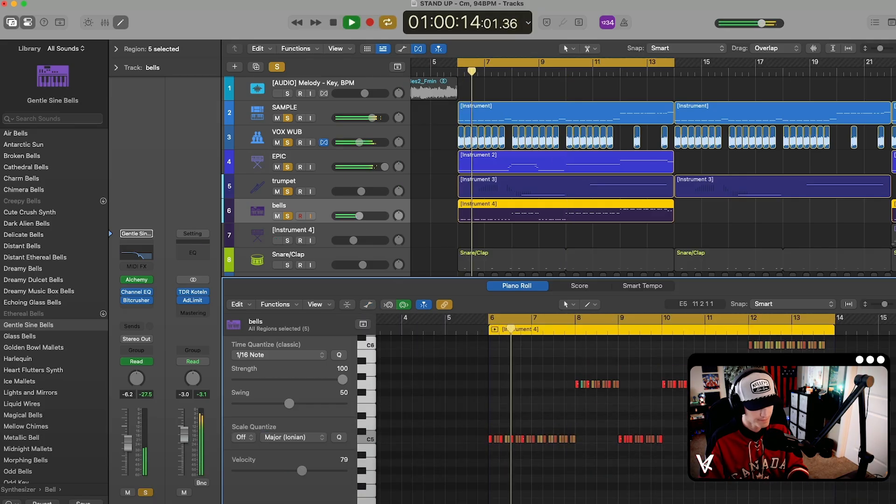
{"action": "scroll", "coordinate": [793, 444], "scroll_direction": "up", "scroll_amount": 2}
{"action": "scroll", "coordinate": [793, 443], "scroll_direction": "right", "scroll_amount": 1}
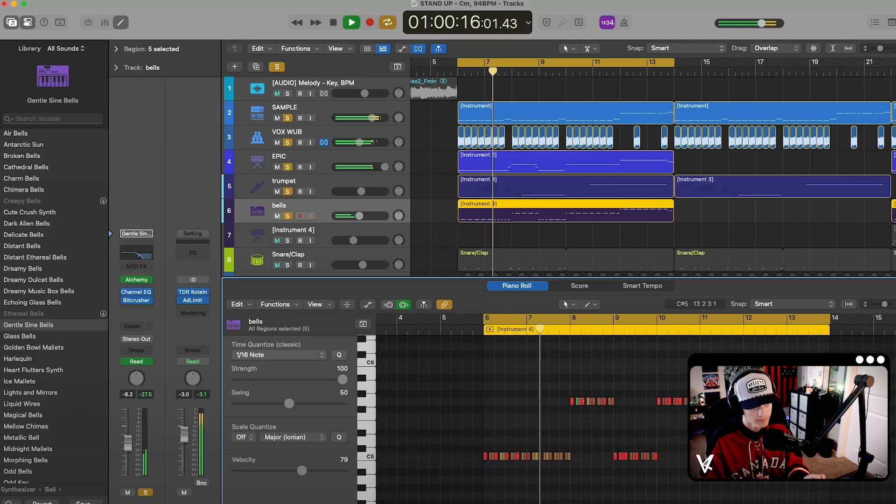
{"action": "key", "text": "space"}
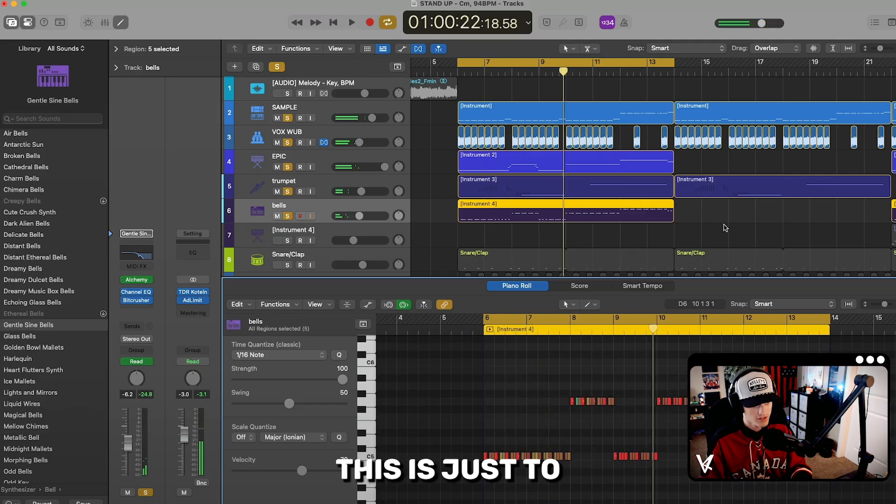
Step: Deselect the bells regions, close the Piano Roll and solo the bells track again
{"action": "left_click", "coordinate": [725, 227]}
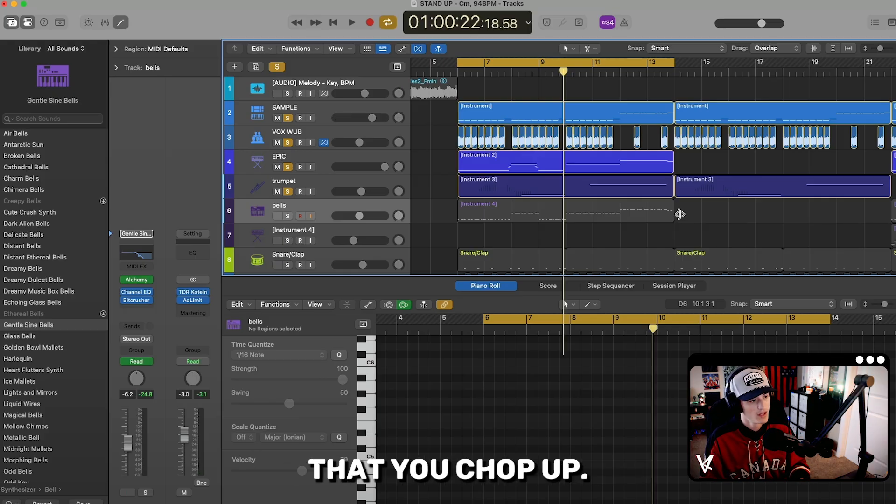
{"action": "key", "text": "e"}
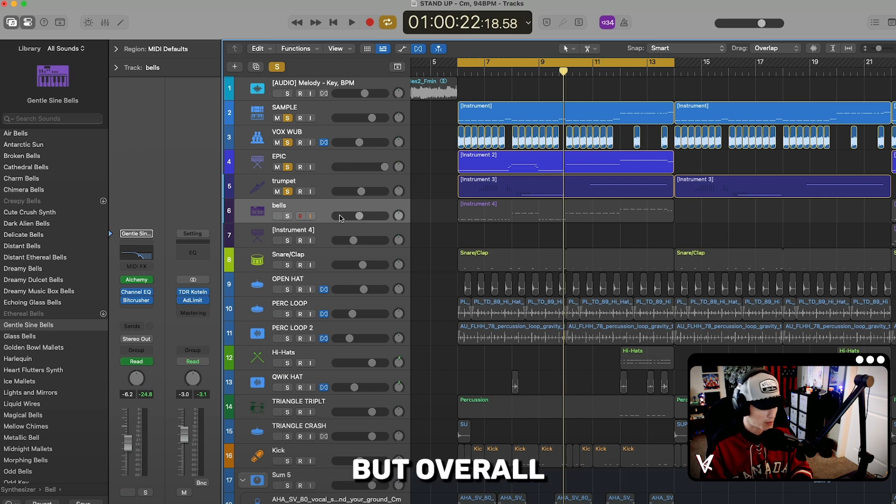
{"action": "left_click", "coordinate": [288, 216]}
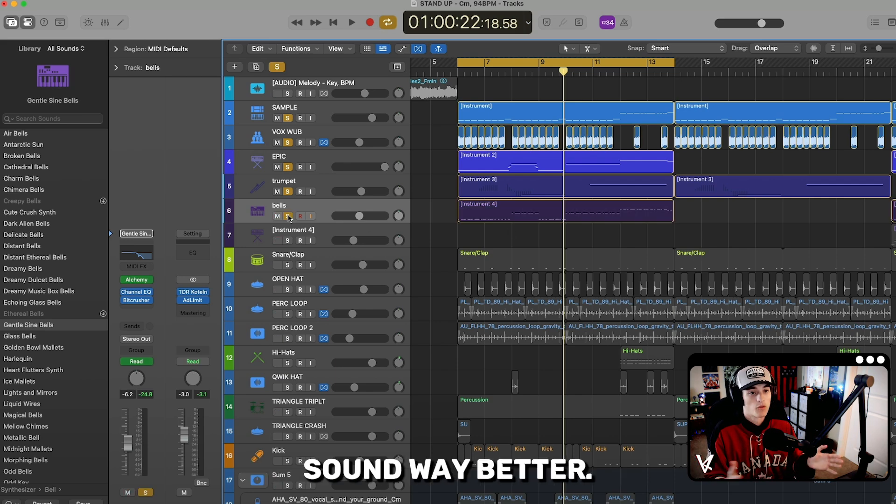
Step: Unsolo the SAMPLE, VOX WUB, EPIC, trumpet and bells tracks, and mute VOX WUB, EPIC, trumpet and bells
{"action": "left_click_drag", "start_coordinate": [289, 142], "coordinate": [288, 216]}
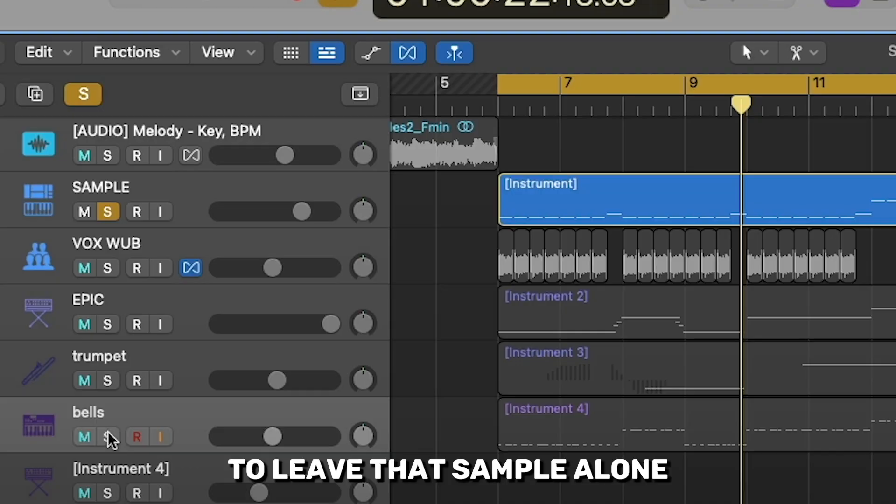
{"action": "left_click", "coordinate": [103, 206]}
{"action": "left_click_drag", "start_coordinate": [84, 267], "coordinate": [84, 436]}
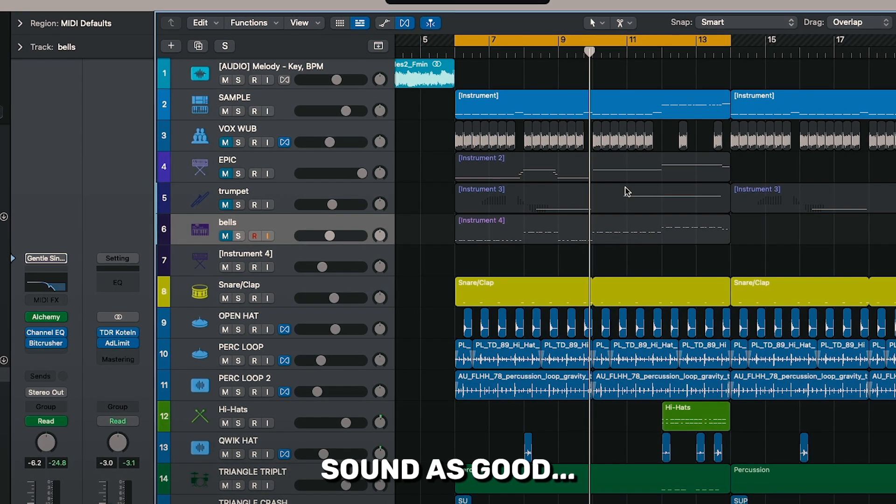
Step: Play the sample with only the drums, and unmute VOX WUB, EPIC, trumpet and bells
{"action": "key", "text": "space"}
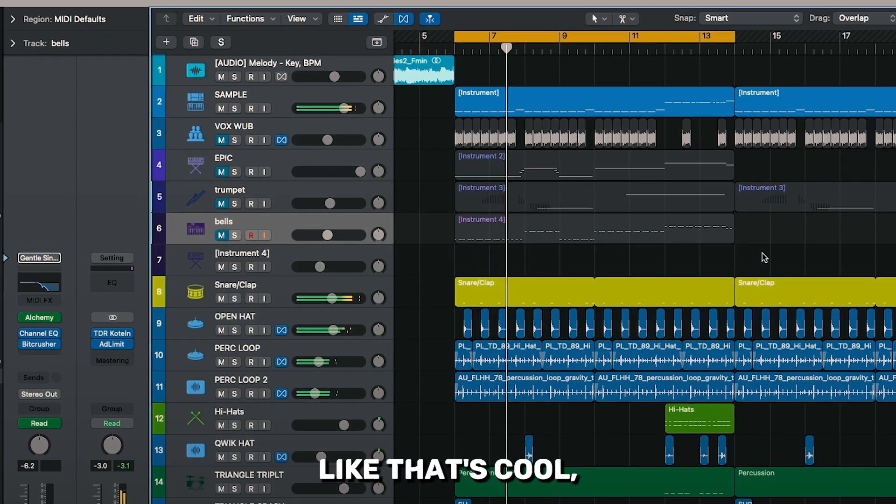
{"action": "left_click", "coordinate": [220, 140]}
{"action": "left_click_drag", "start_coordinate": [220, 169], "coordinate": [219, 235]}
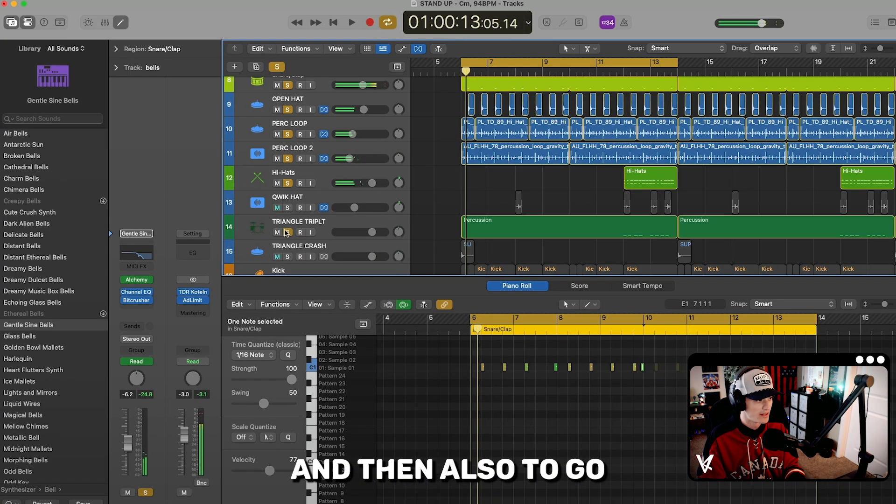
Step: Place the playhead at bar 12, replace all solos with a solo on TRIANGLE TRIPLT alone, and turn off cycling
{"action": "scroll", "coordinate": [626, 108], "scroll_direction": "up", "scroll_amount": 3}
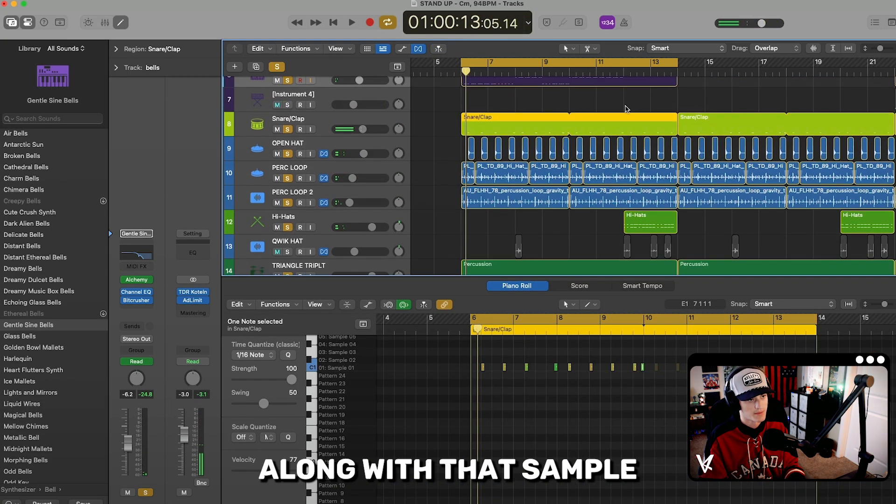
{"action": "left_click", "coordinate": [623, 72]}
{"action": "scroll", "coordinate": [567, 134], "scroll_direction": "down", "scroll_amount": 2}
{"action": "scroll", "coordinate": [566, 134], "scroll_direction": "down", "scroll_amount": 3}
{"action": "left_click", "coordinate": [288, 167], "text": "alt"}
{"action": "left_click", "coordinate": [287, 167]}
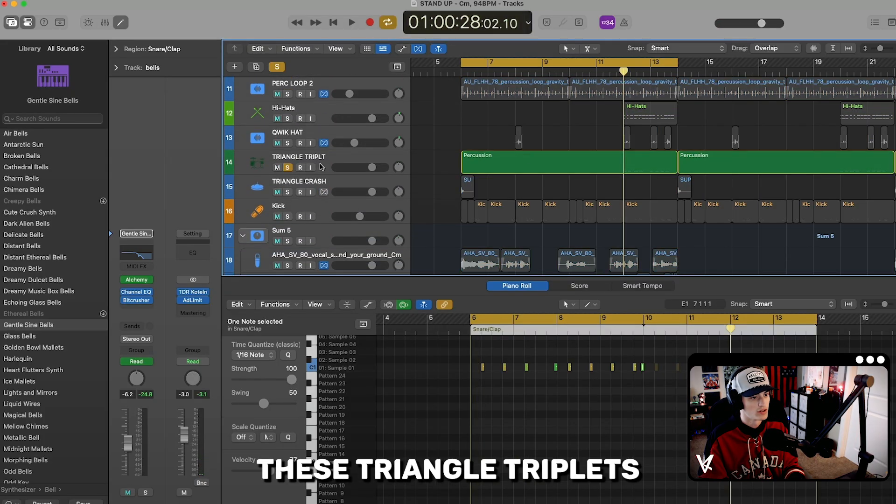
{"action": "key", "text": "c"}
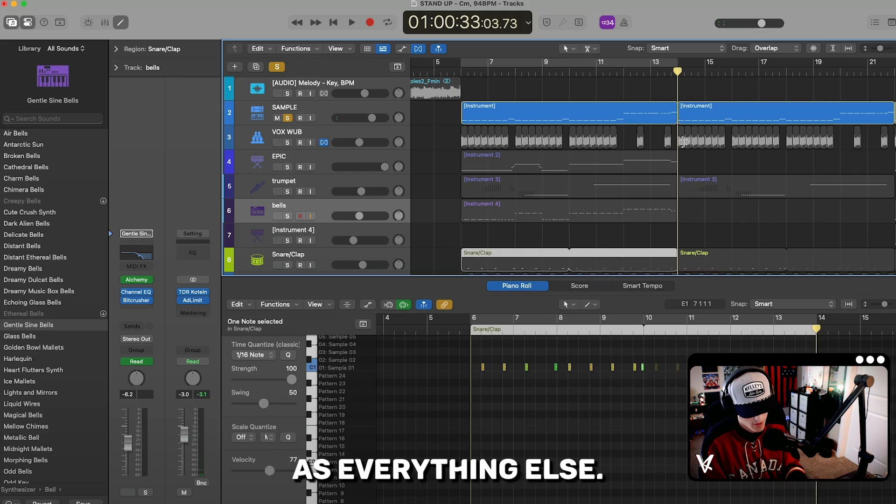
Step: Close the Piano Roll and unsolo the TRIANGLE TRIPLT track
{"action": "key", "text": "e"}
{"action": "scroll", "coordinate": [226, 231], "scroll_direction": "down", "scroll_amount": 5}
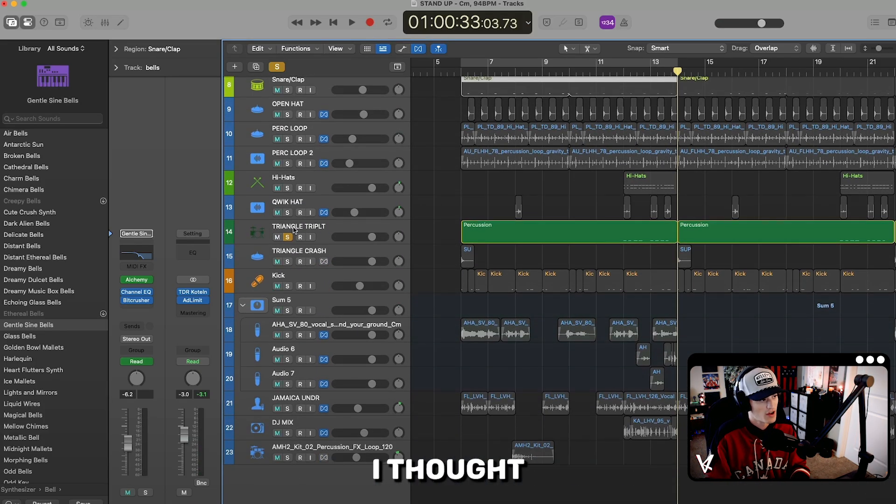
{"action": "left_click", "coordinate": [287, 237]}
Step: Solo the Sum 5 track stack and select the AHA_SV_80 vocal track inside it
{"action": "left_click", "coordinate": [300, 302]}
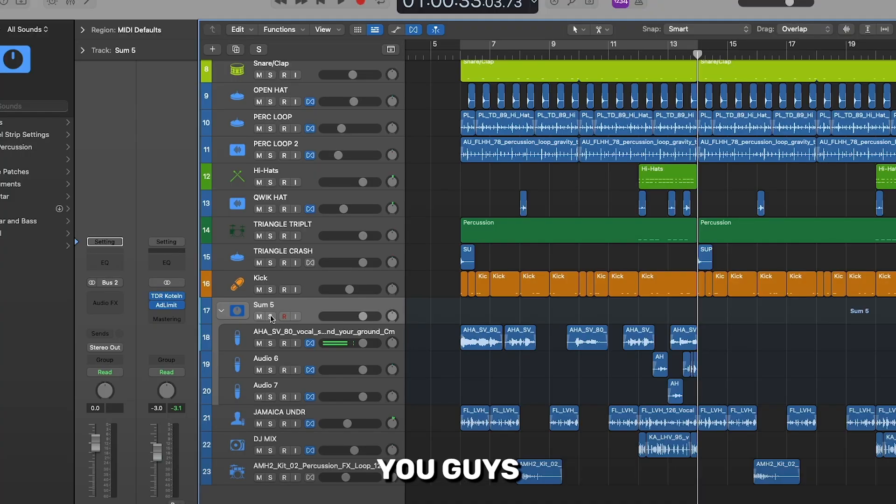
{"action": "left_click", "coordinate": [271, 315]}
{"action": "left_click", "coordinate": [291, 330]}
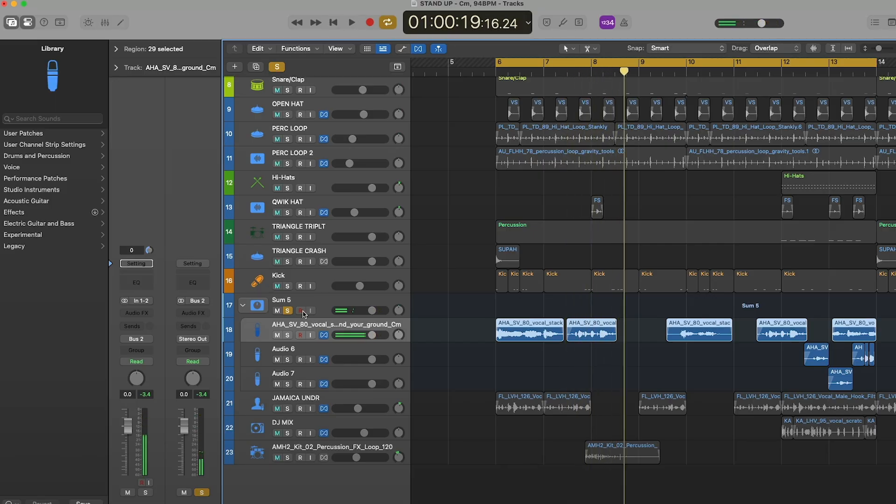
Step: Unsolo the Sum 5 stack to hear its vocals with the full beat, and show all tracks of the arrangement
{"action": "left_click", "coordinate": [287, 311]}
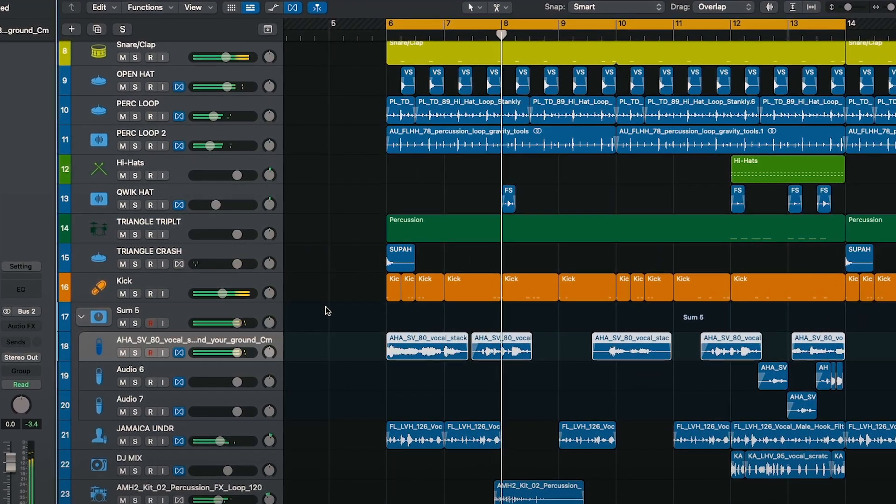
{"action": "scroll", "coordinate": [498, 313], "scroll_direction": "up", "scroll_amount": 1}
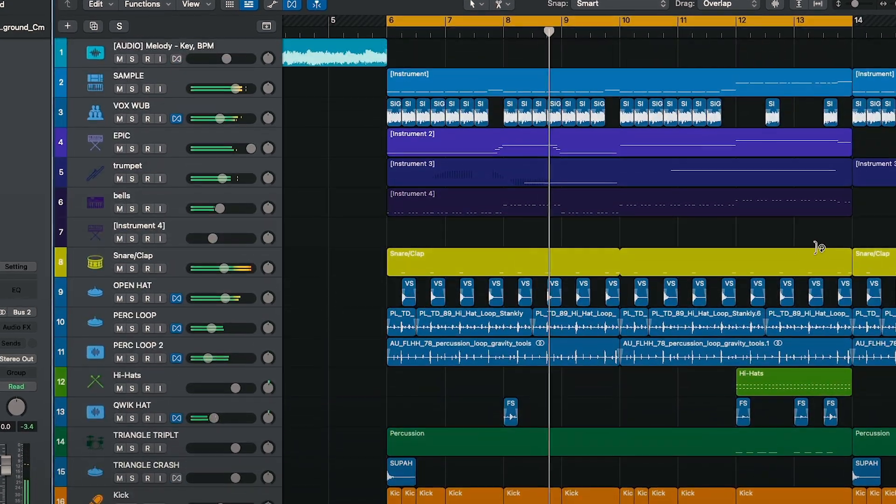
{"action": "left_click_drag", "start_coordinate": [895, 4], "coordinate": [892, 5]}
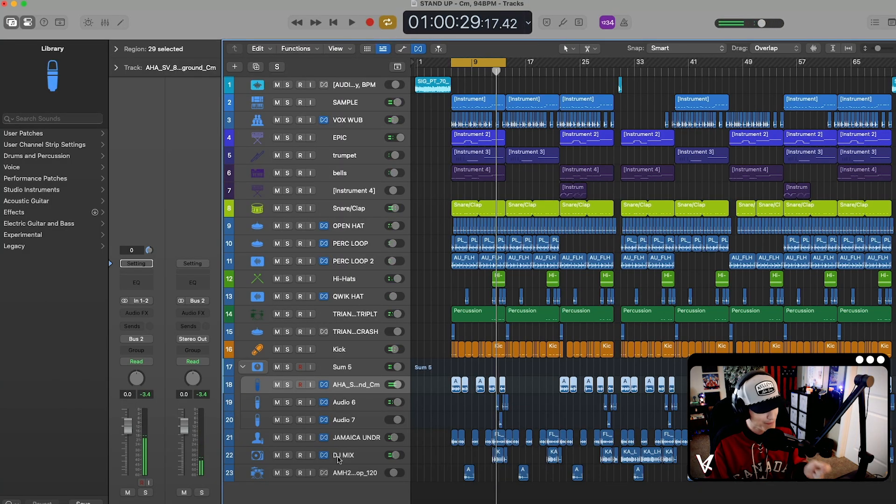
Step: Solo the DJ MIX track, play its vocal scratch regions from bar 12, and clear the solo
{"action": "left_click", "coordinate": [296, 459]}
{"action": "left_click", "coordinate": [288, 455]}
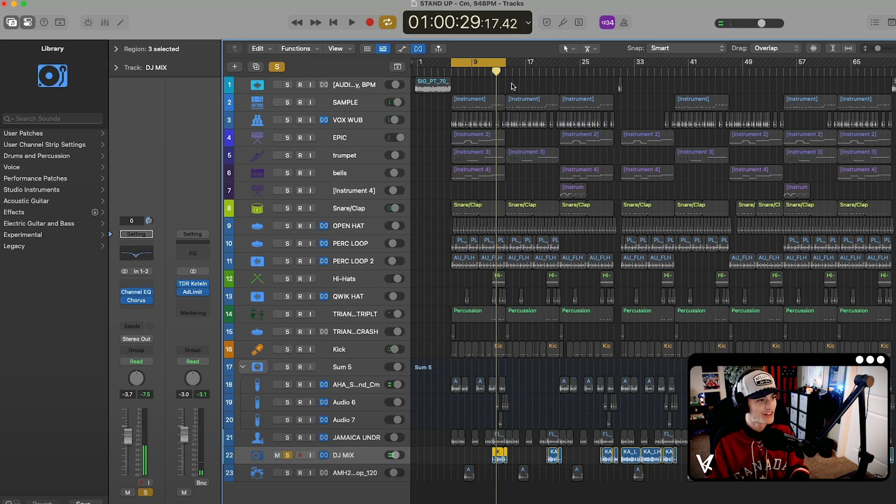
{"action": "key", "text": "super+Right"}
{"action": "key", "text": "super+Right"}
{"action": "key", "text": "super+Right"}
{"action": "key", "text": "super+Right"}
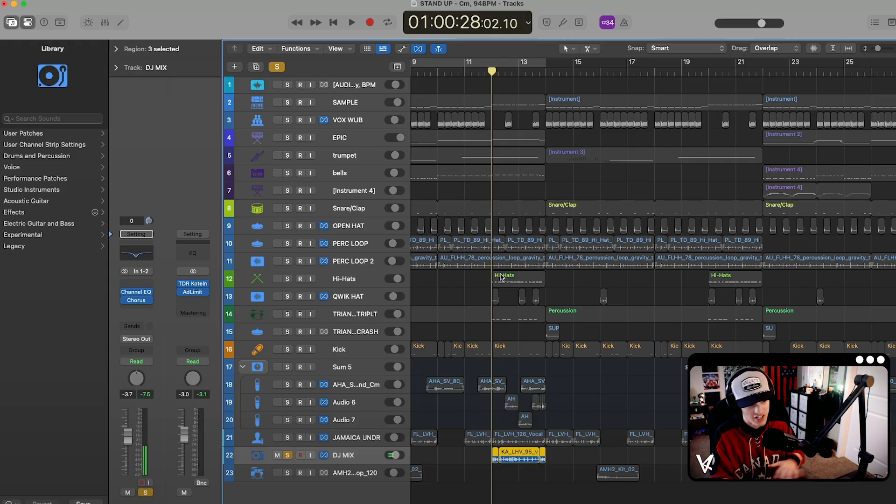
{"action": "key", "text": "space"}
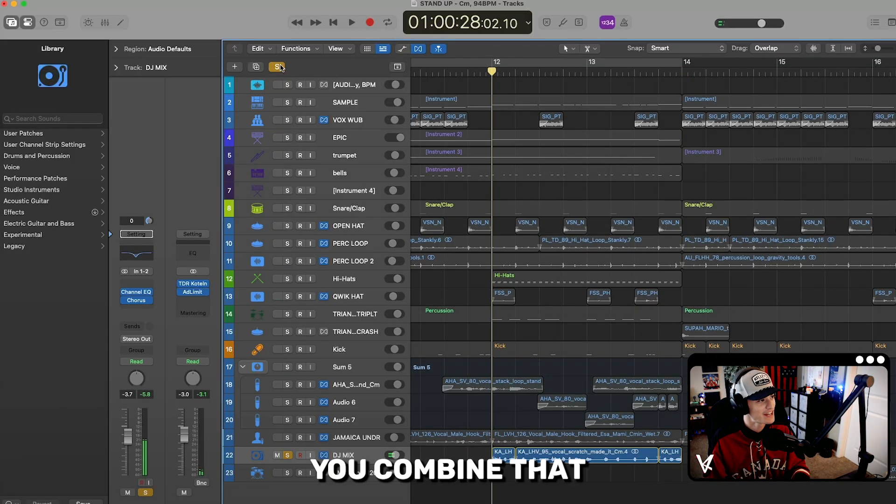
{"action": "left_click", "coordinate": [278, 67]}
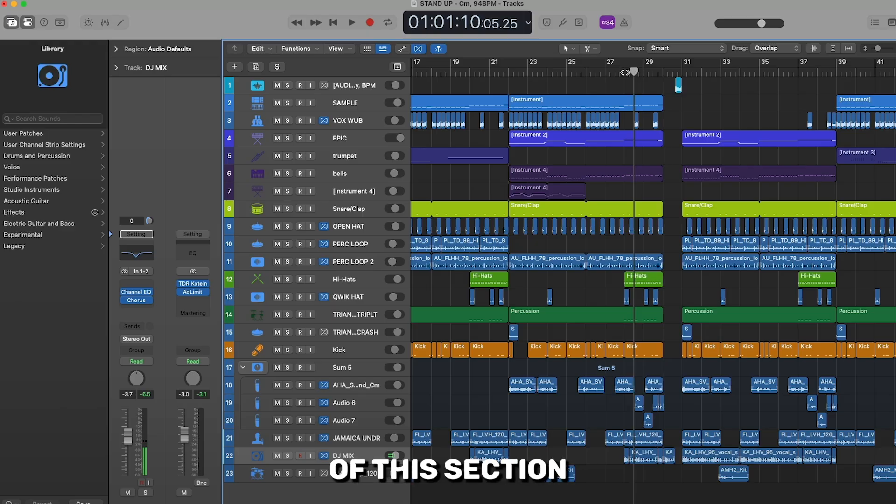
Step: Play the short region before bar 31 on the [AUDIO] Melody track in solo, and unsolo the track
{"action": "left_click", "coordinate": [625, 72]}
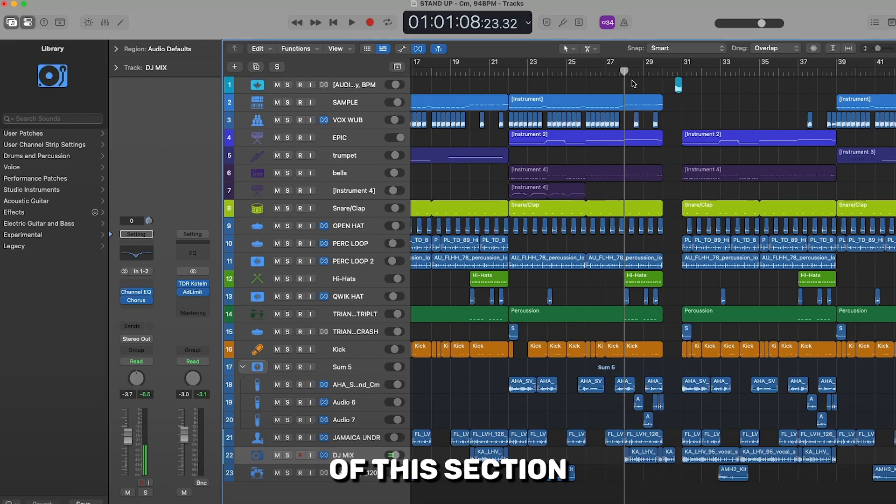
{"action": "left_click", "coordinate": [643, 70]}
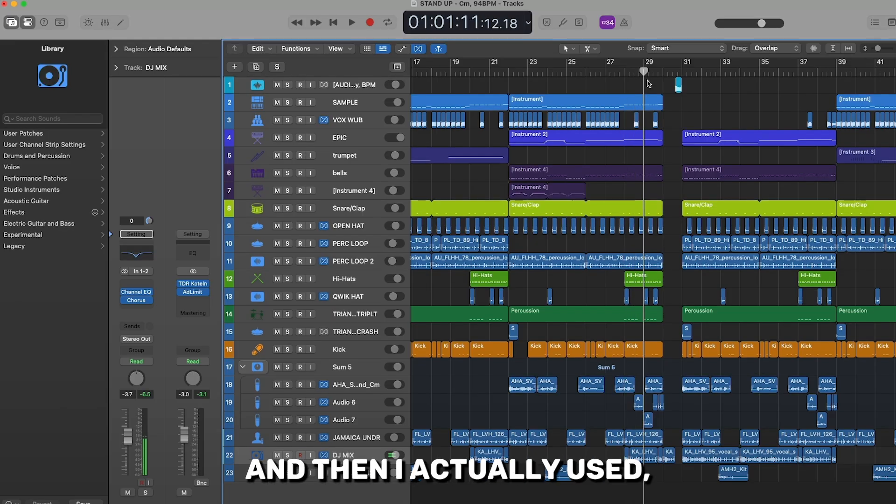
{"action": "left_click", "coordinate": [673, 71]}
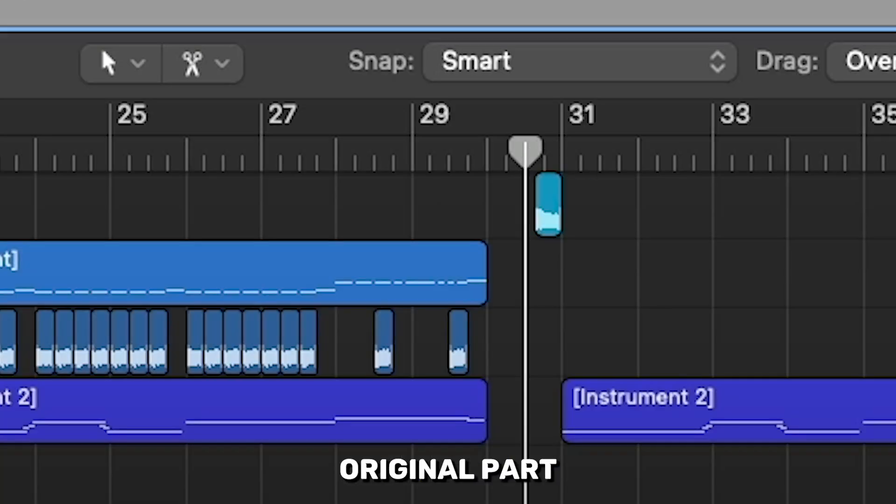
{"action": "key", "text": "super+Right"}
{"action": "key", "text": "space"}
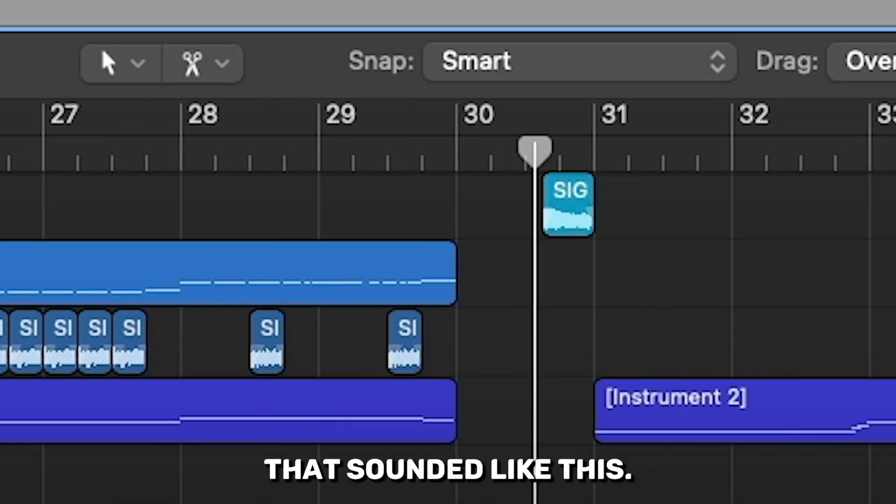
{"action": "left_click", "coordinate": [288, 85]}
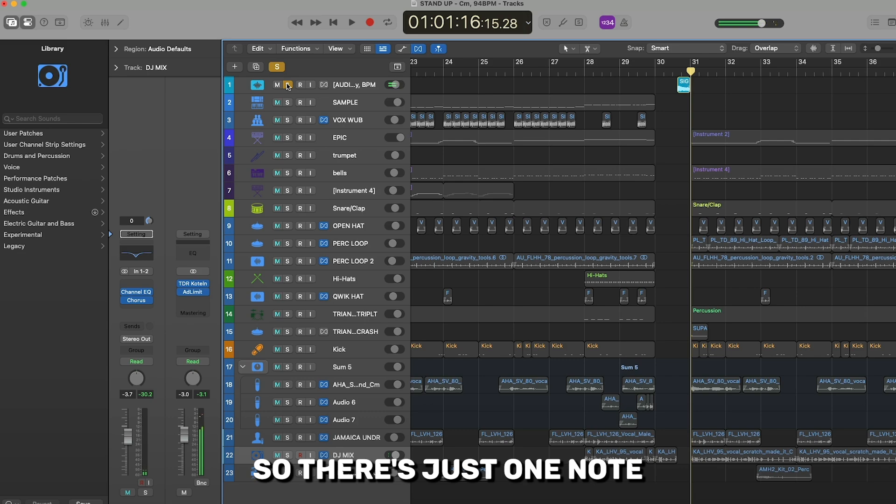
{"action": "left_click", "coordinate": [287, 85]}
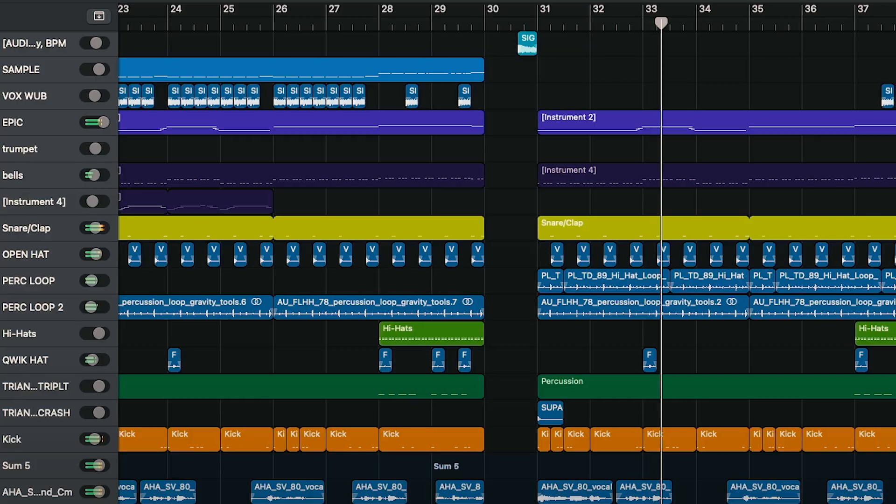
Step: Examine the structure of the whole arrangement from bar 1 to bar 73 during playback
{"action": "key", "text": "super+Left"}
{"action": "key", "text": "super+Left"}
{"action": "key", "text": "super+Left"}
{"action": "key", "text": "super+Left"}
{"action": "key", "text": "super+Left"}
{"action": "key", "text": "super+Up"}
{"action": "key", "text": "super+Up"}
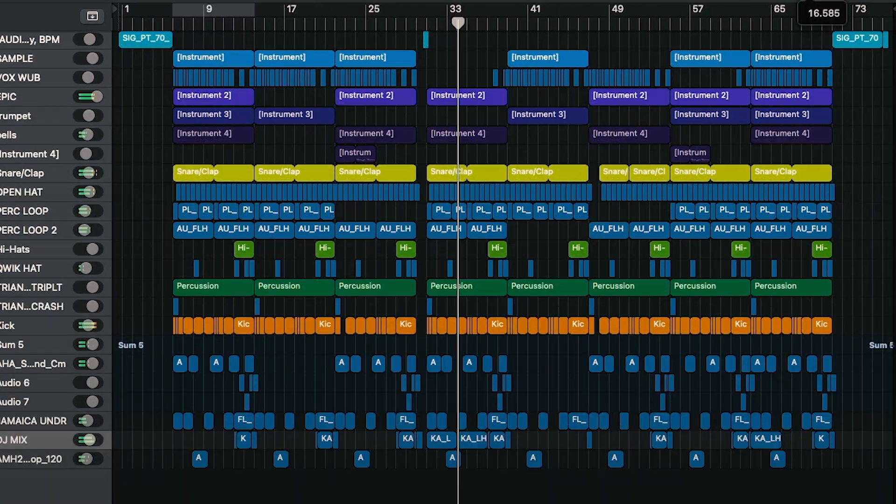